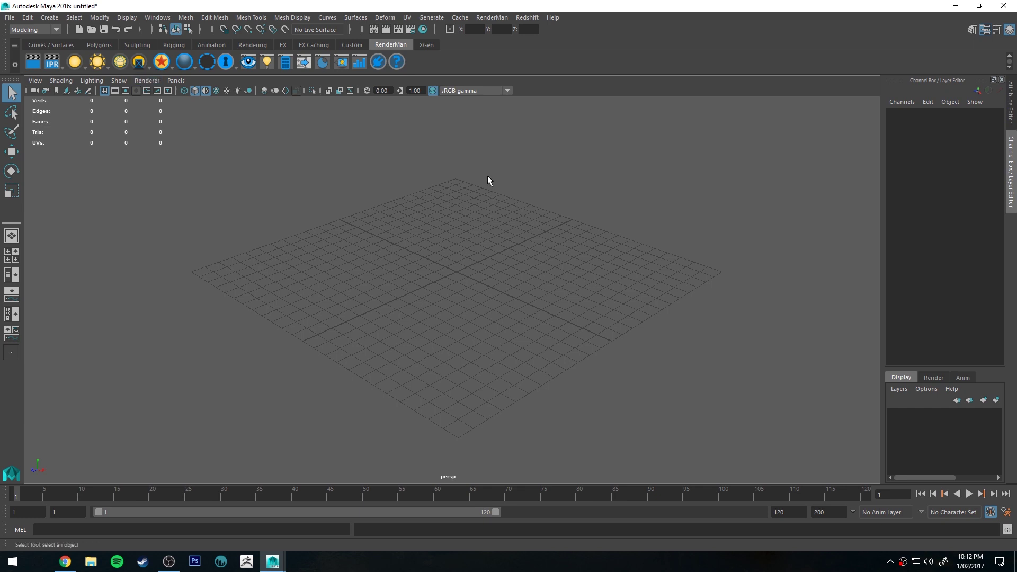
Create a polygon sphere and scale it up to about 4.642
click(99, 45)
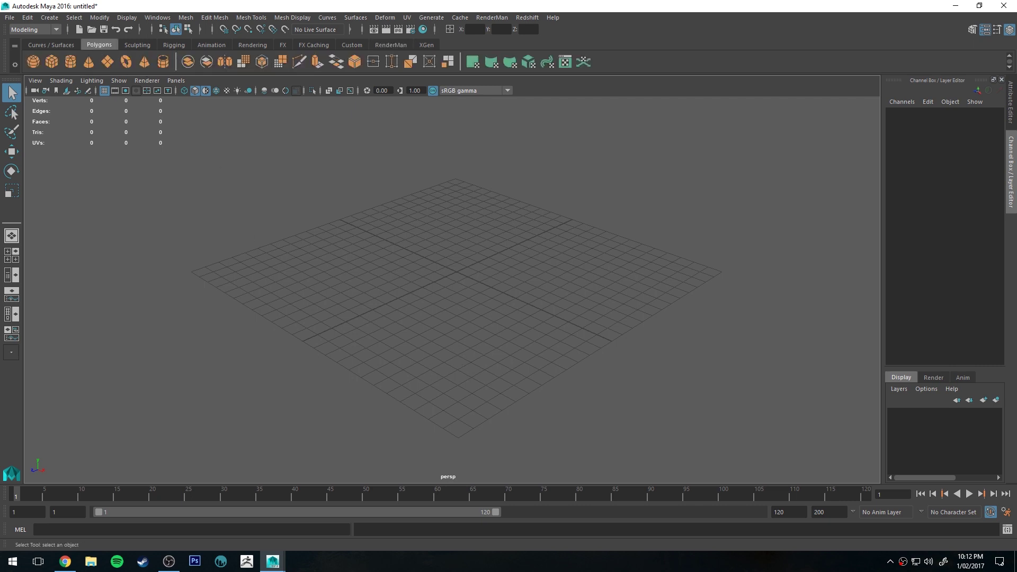
click(32, 61)
key(w)
key(e)
key(r)
drag(461, 256, 551, 329)
Reselect the sphere and assign it a new PxrSurface1 RenderMan material
click(602, 175)
key(ctrl+z)
click(390, 46)
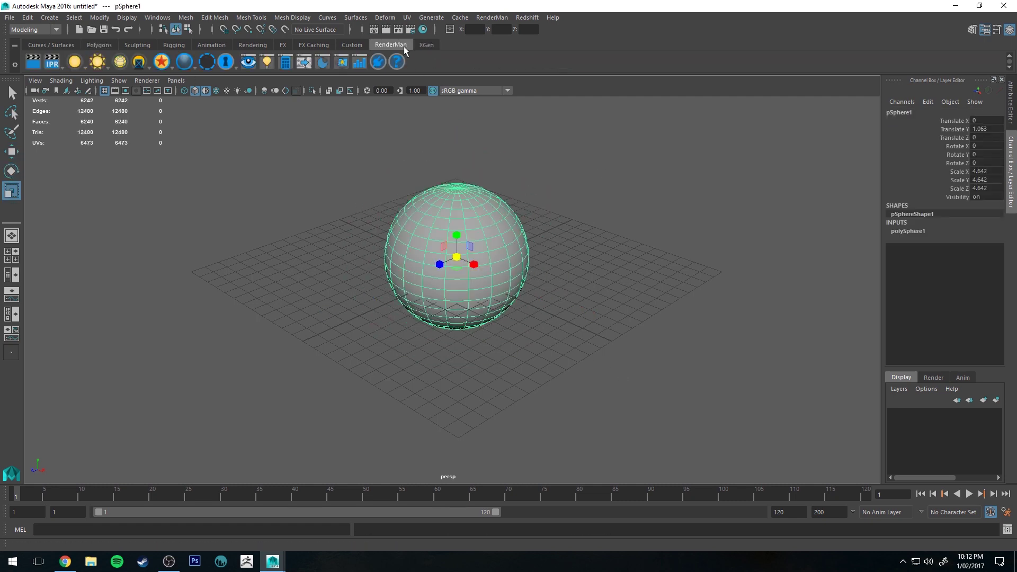
click(162, 62)
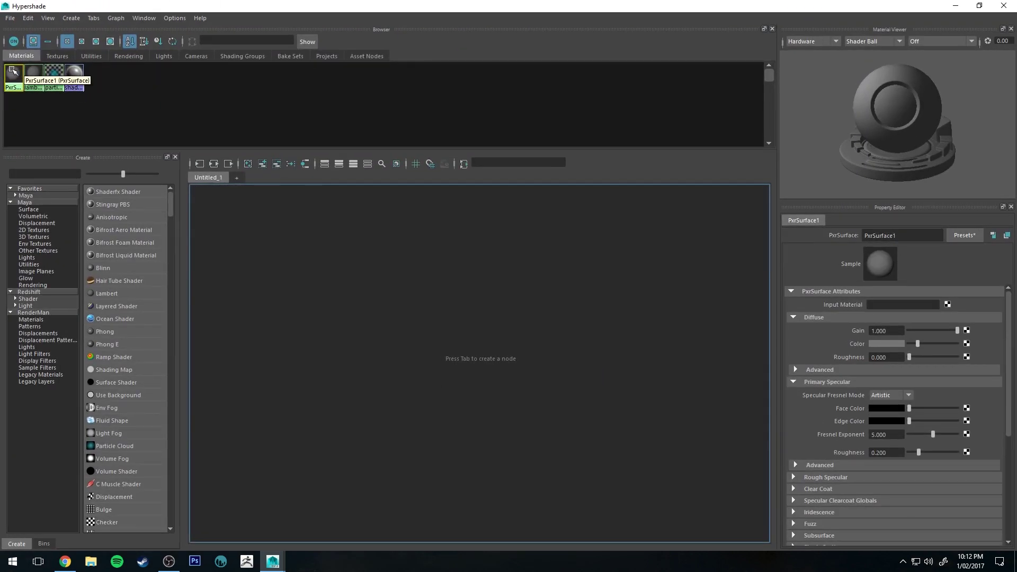
Graph PxrSurface1's network with its shading group and centre the nodes in view
right_drag(11, 71, 90, 57)
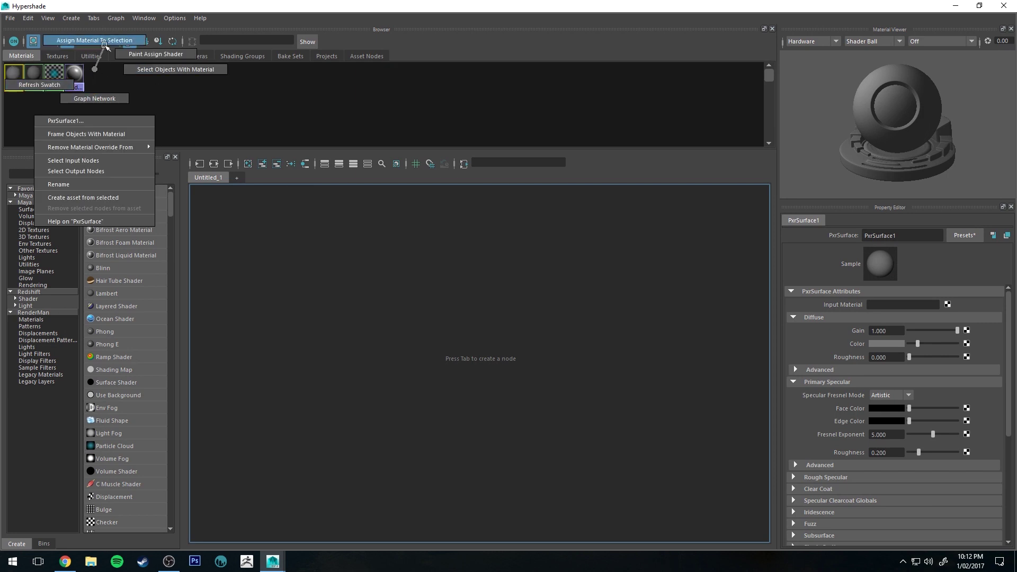
right_drag(105, 45, 94, 98)
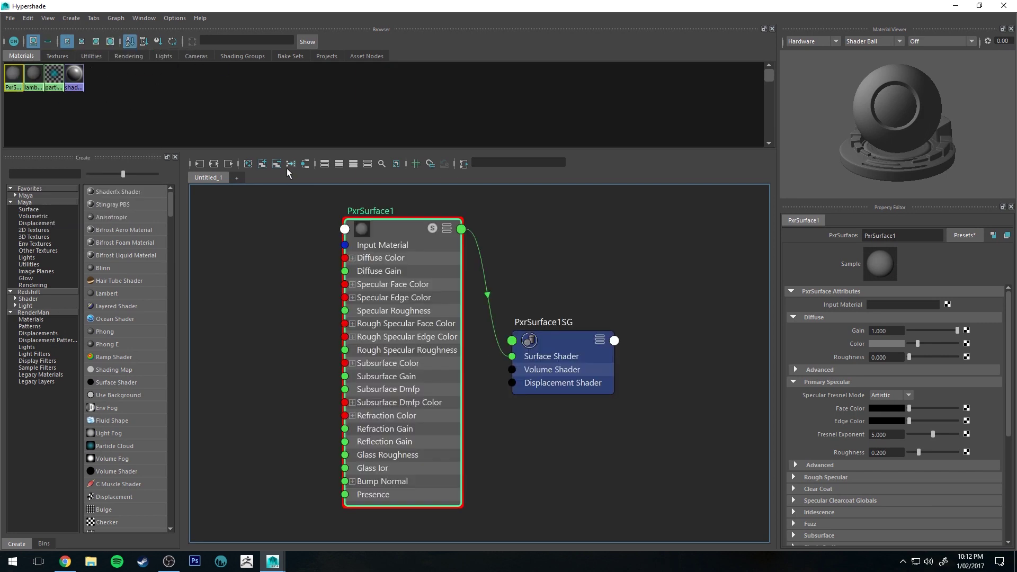
alt+middle_drag(514, 212, 553, 217)
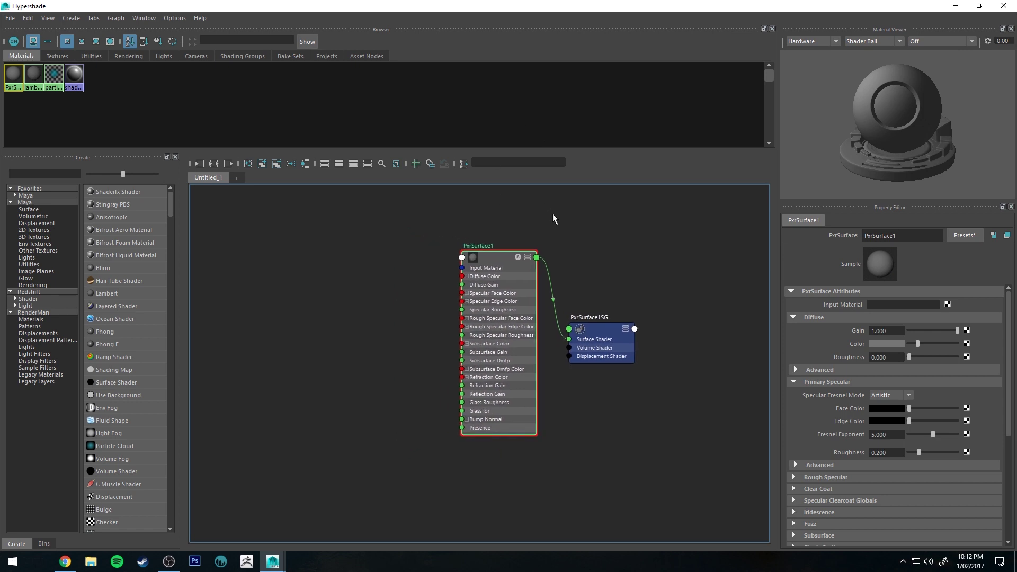
Add a Maya 2D Cloth texture and move cloth1 and place2dTexture1 left of PxrSurface1
click(27, 173)
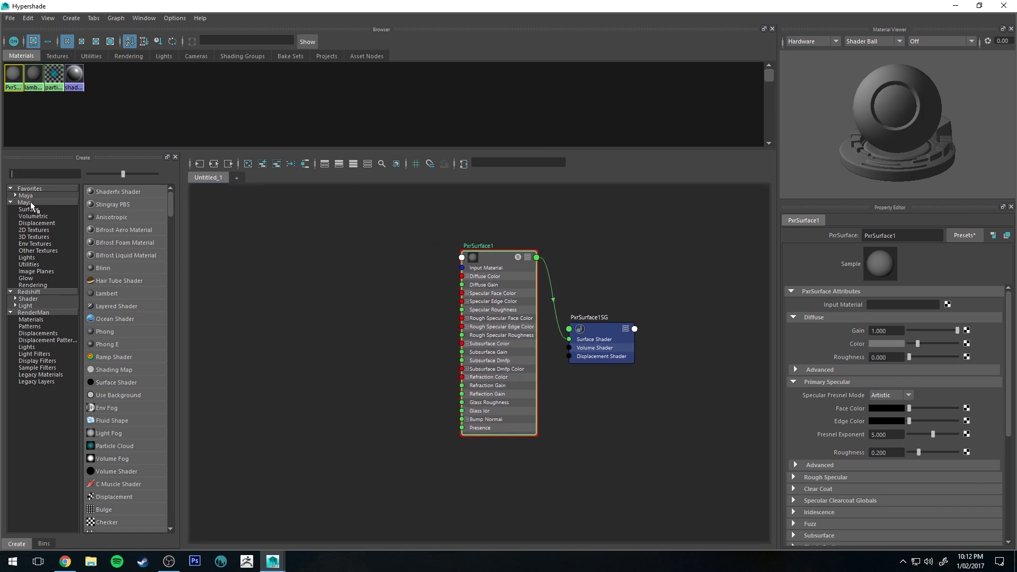
click(50, 231)
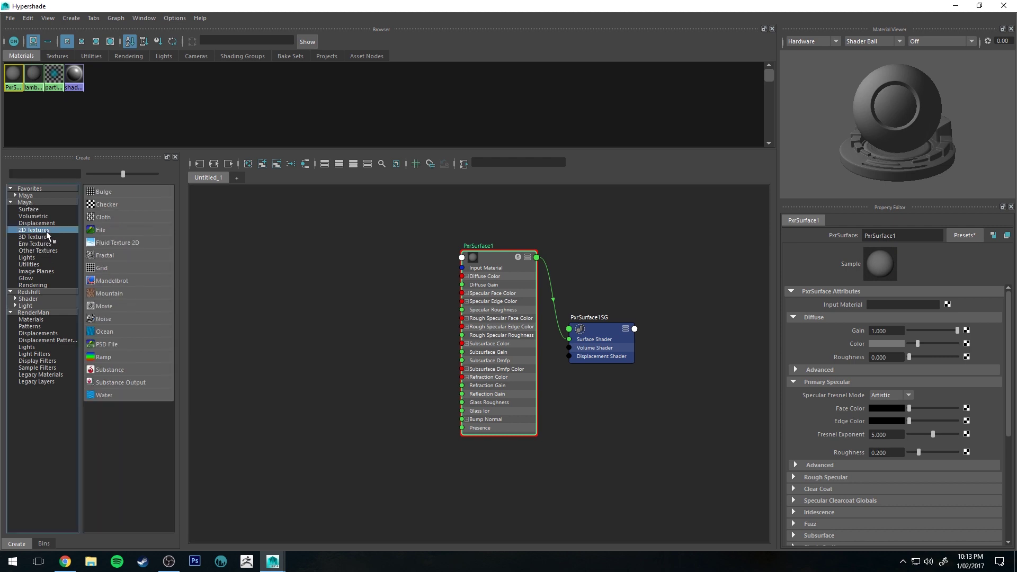
click(127, 218)
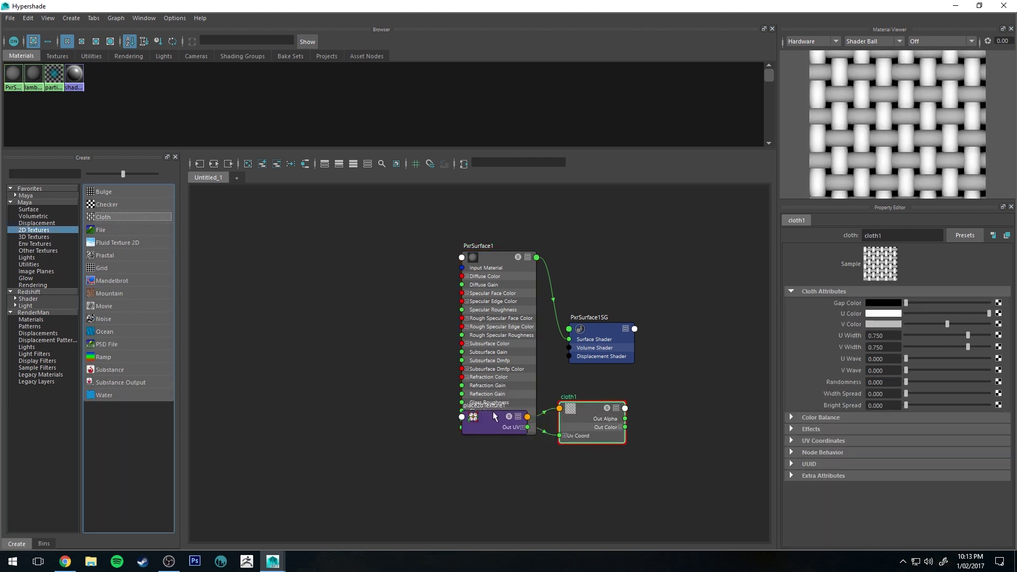
click(510, 421)
shift+click(558, 427)
drag(574, 425, 336, 300)
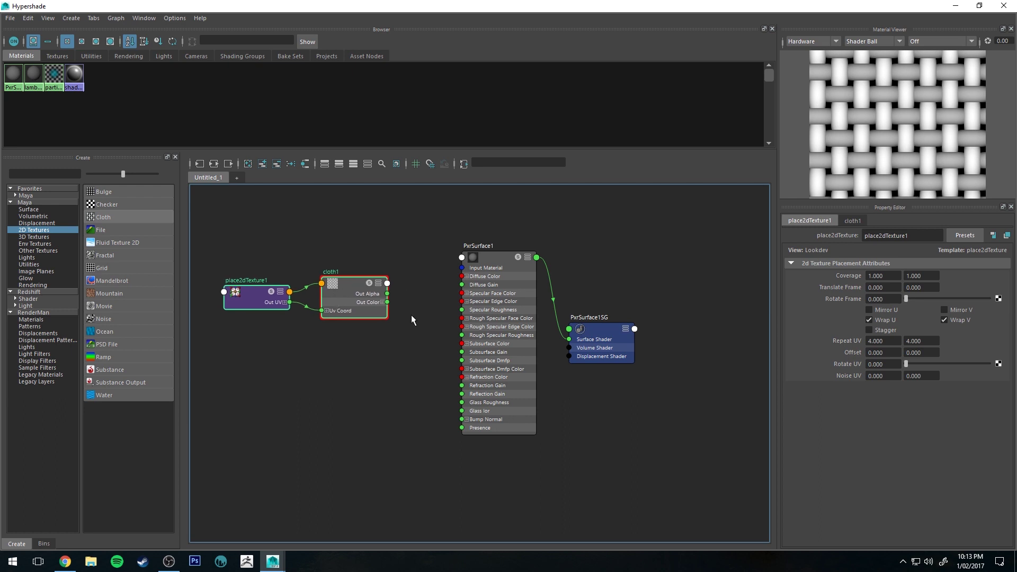
click(424, 237)
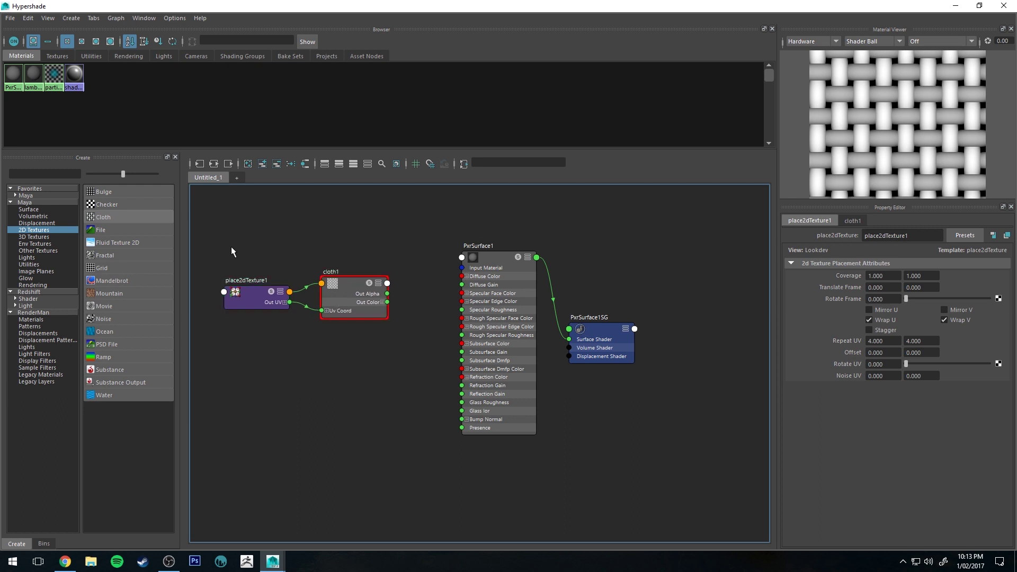
drag(230, 243, 281, 222)
Add a PxrBump node and arrange it between the cloth nodes and PxrSurface1
click(50, 311)
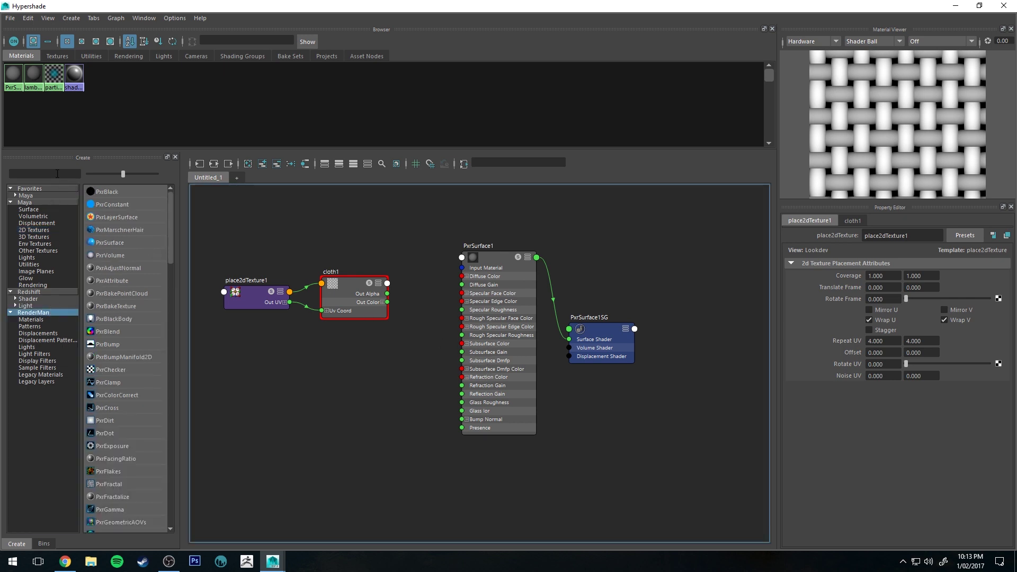
click(57, 173)
text(bump)
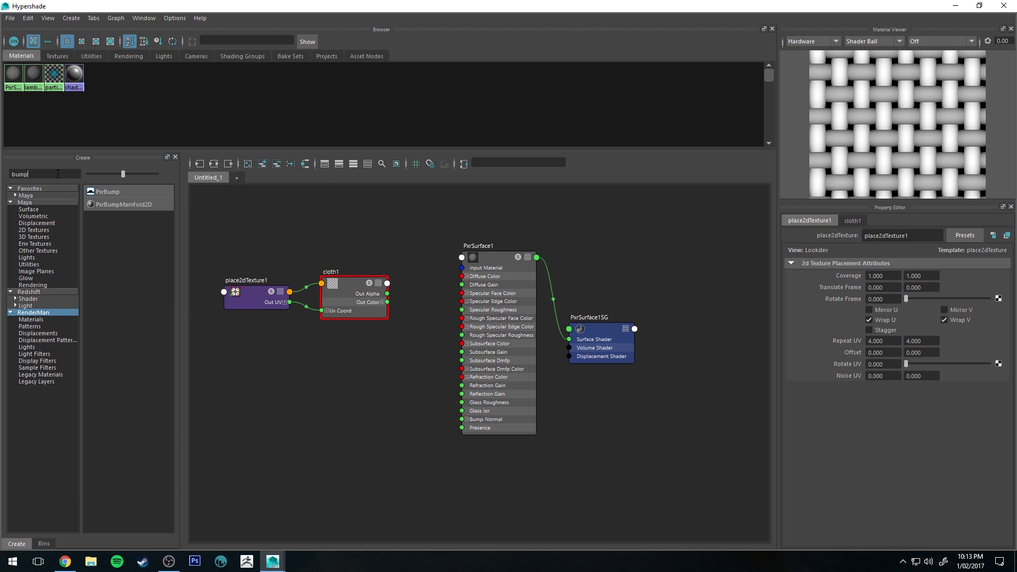
click(100, 194)
drag(704, 398, 413, 331)
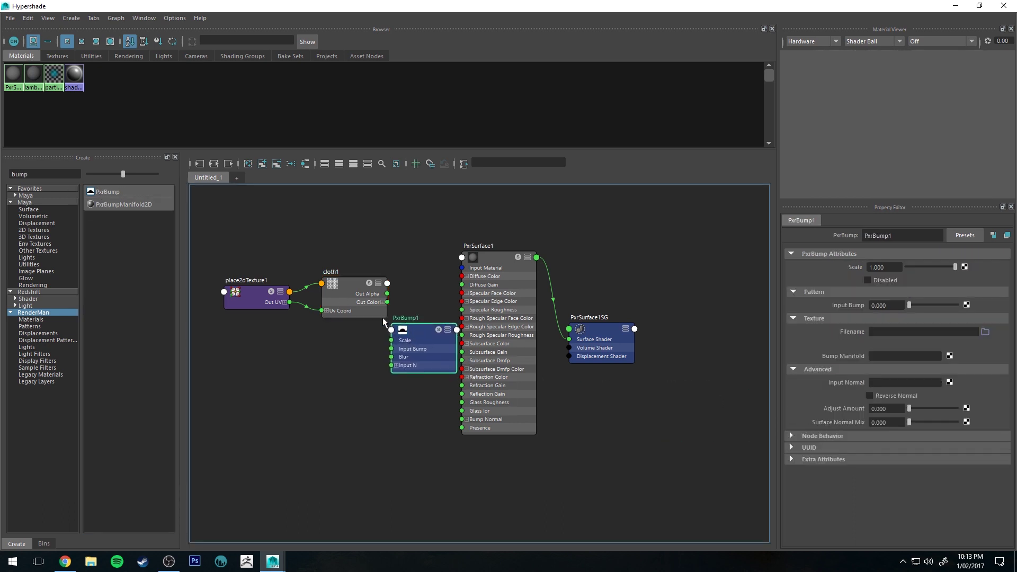
drag(358, 299, 244, 264)
drag(442, 350, 380, 316)
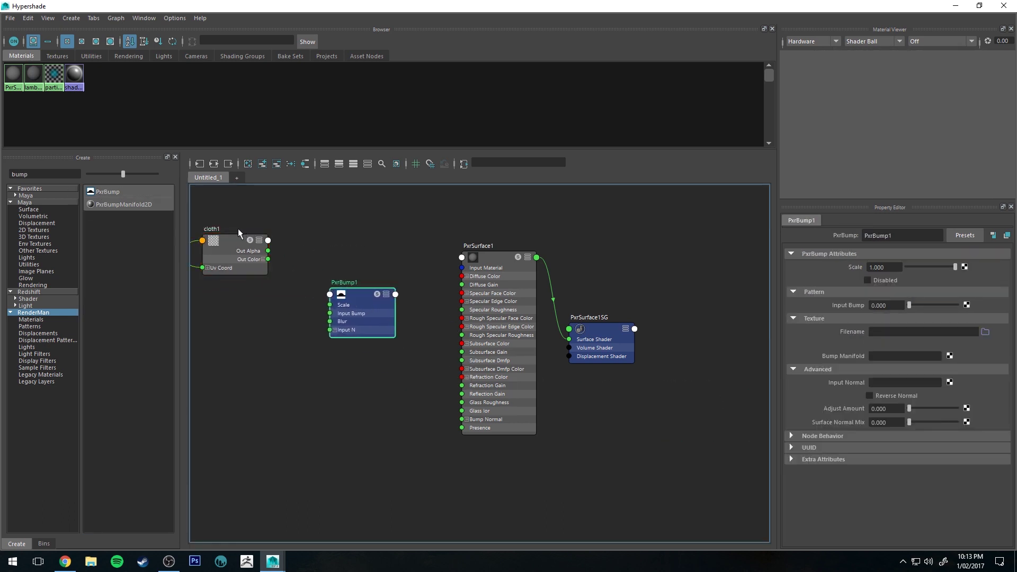
Connect cloth1 Out Alpha to PxrBump1 Input Bump, and Result N to PxrSurface1 Bump Normal
click(234, 242)
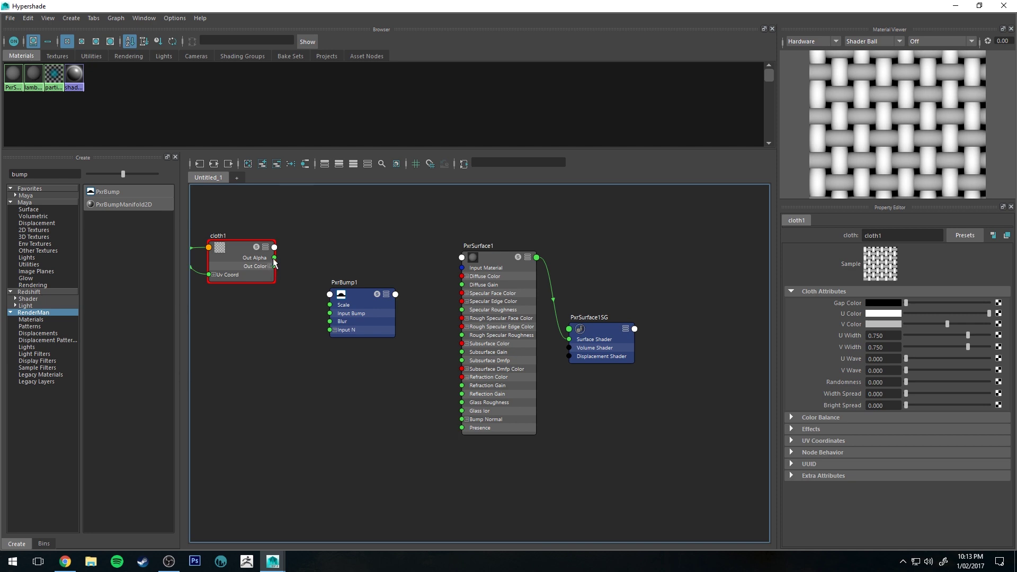
mouse_move(274, 258)
mouse_down()
mouse_move(332, 313)
mouse_move(340, 294)
mouse_up()
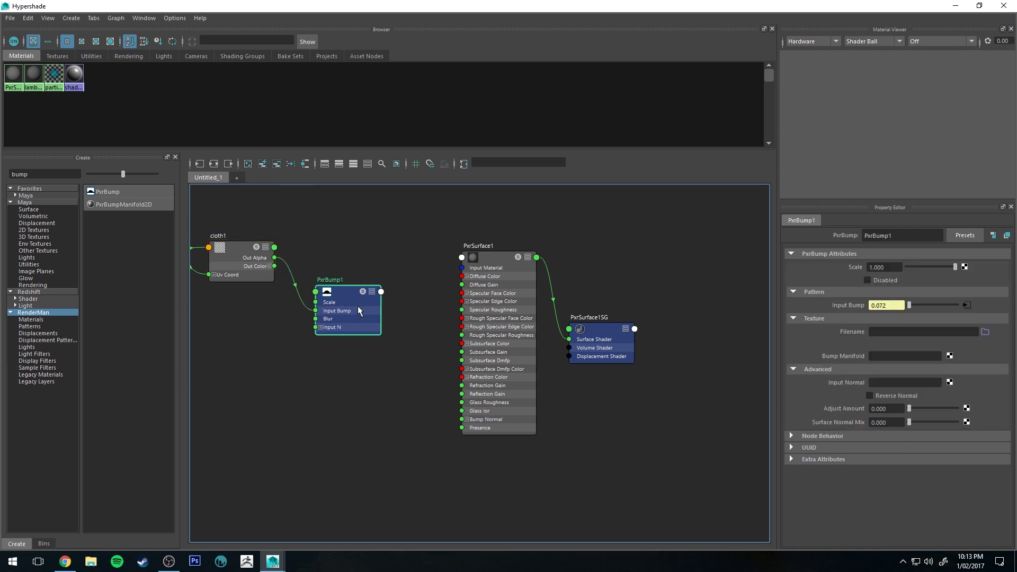
key(3)
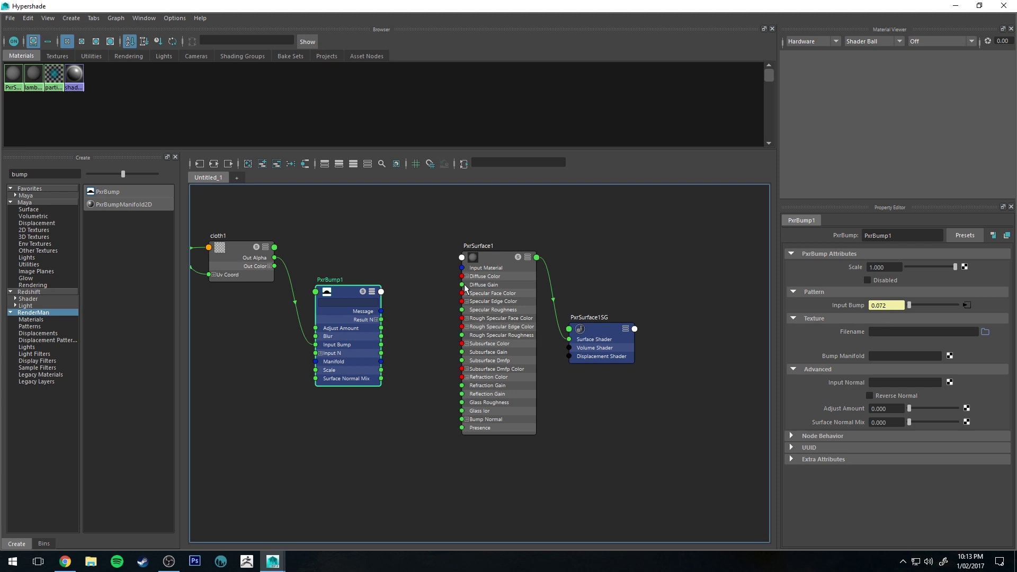
drag(382, 319, 463, 419)
Check PxrSurface1's Globals settings, with the Glass section collapsed
click(504, 265)
scroll(842, 382, down, 5)
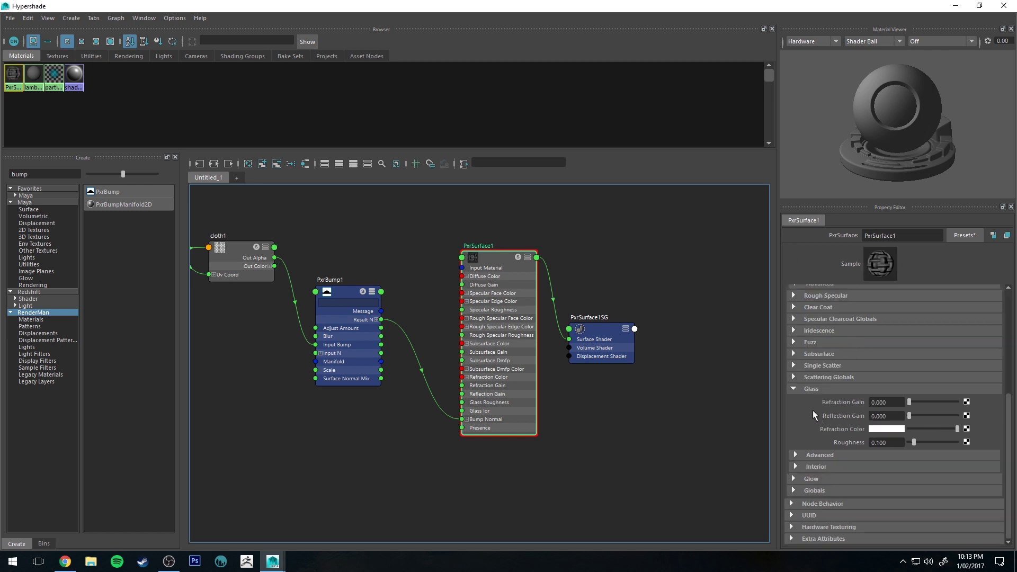
click(798, 389)
click(804, 493)
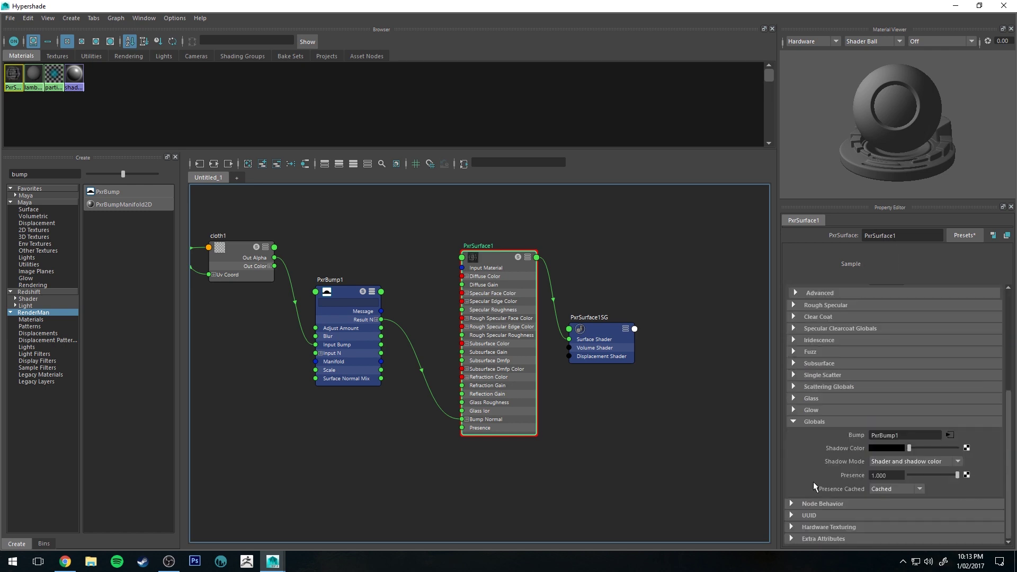
Minimize Hypershade and turn on textured display for the sphere in the viewport
click(958, 7)
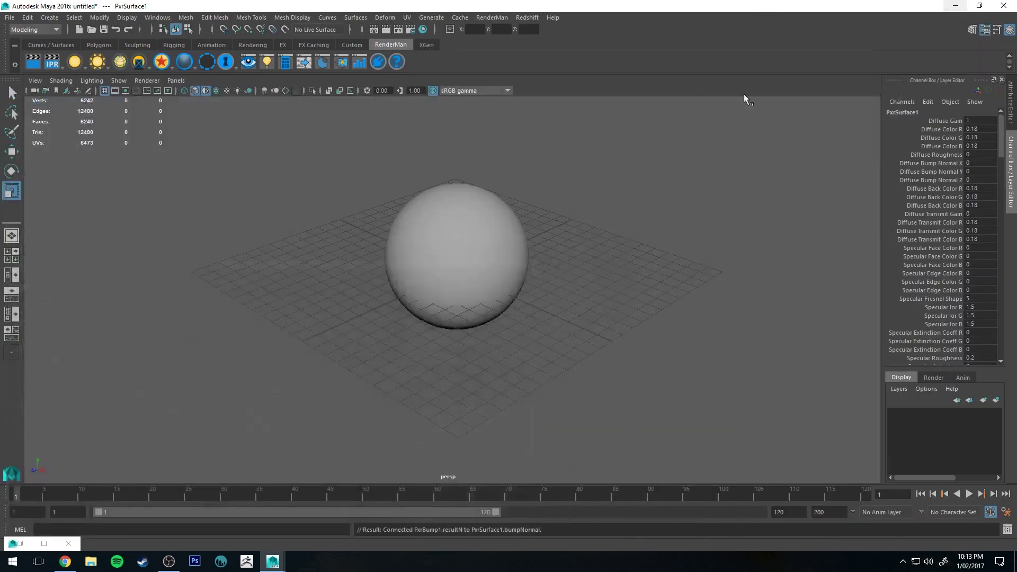
click(224, 90)
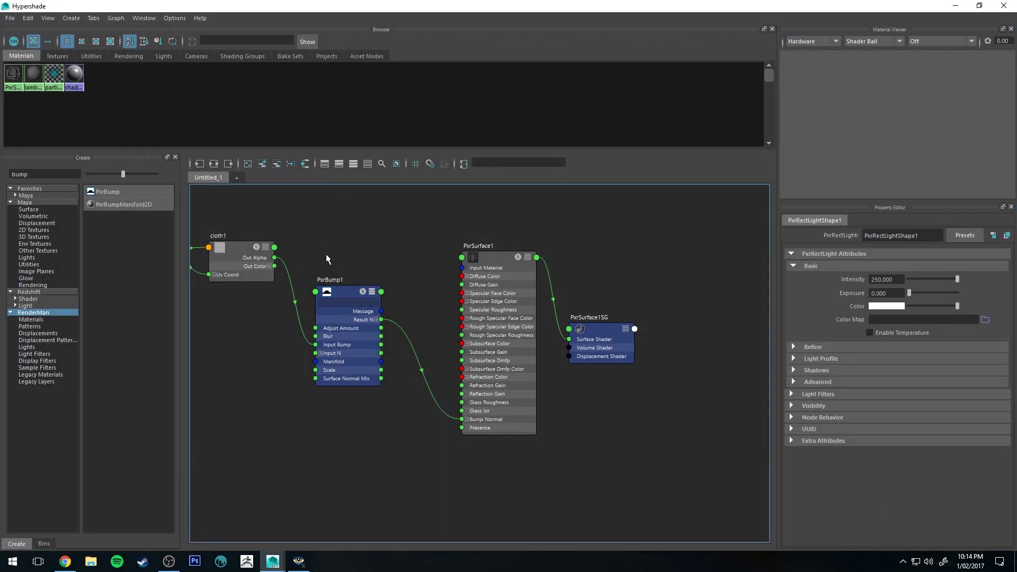
Set place2dTexture1's Repeat UV to 50 by 50
alt+middle_drag(326, 258, 456, 231)
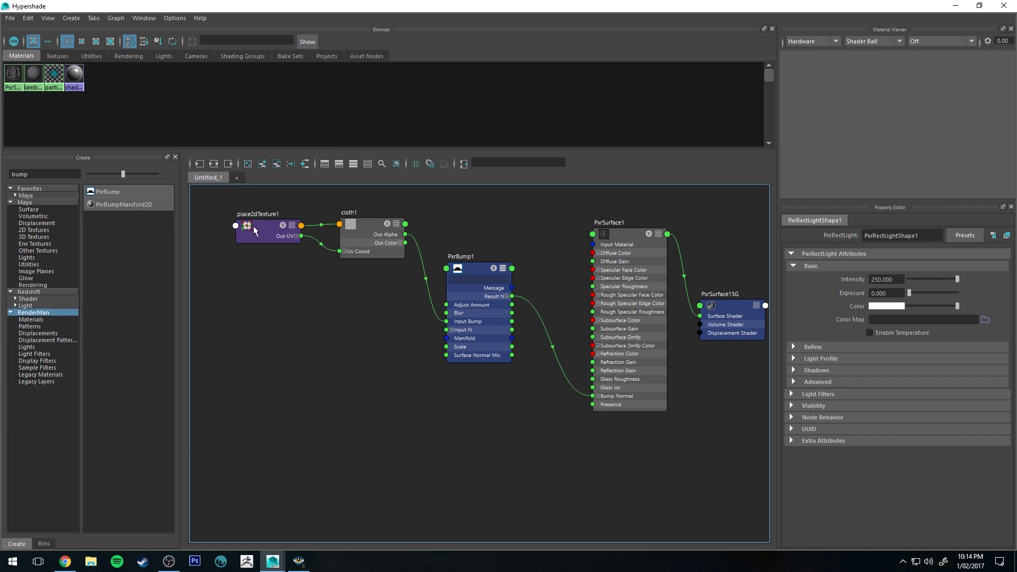
click(254, 225)
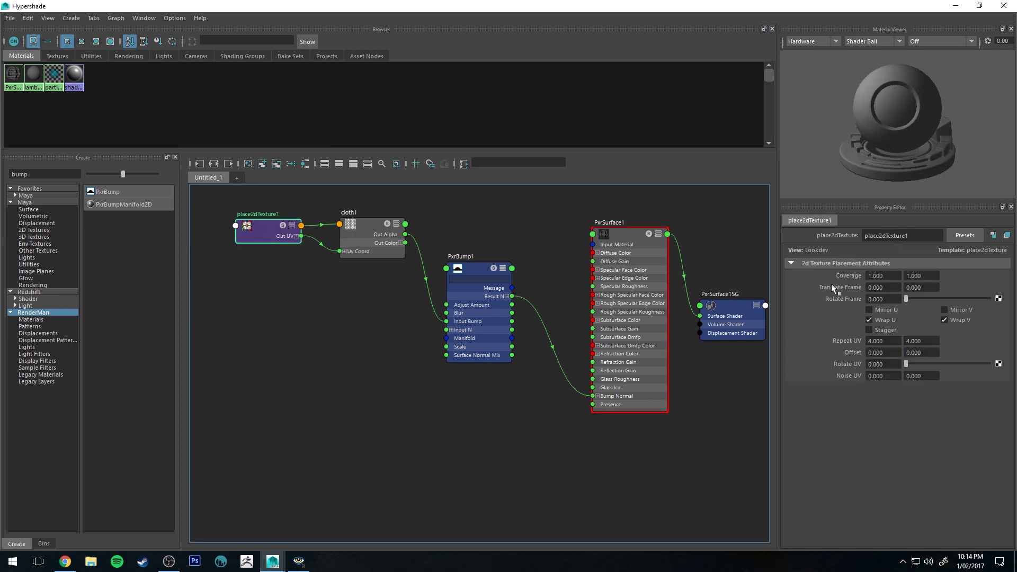
click(895, 342)
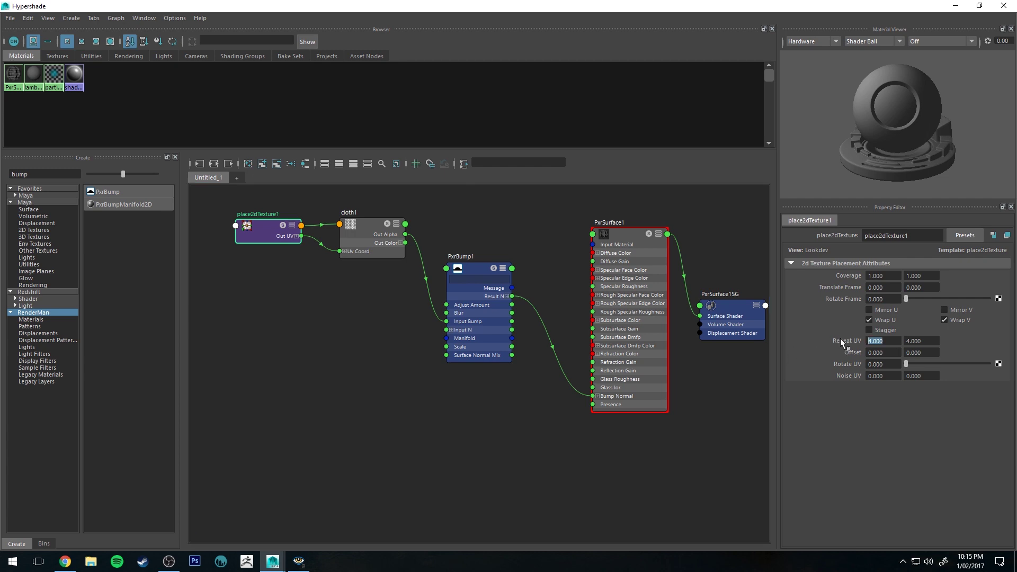
click(890, 339)
drag(882, 341, 863, 340)
text(50)
key(Tab)
text(50)
key(Return)
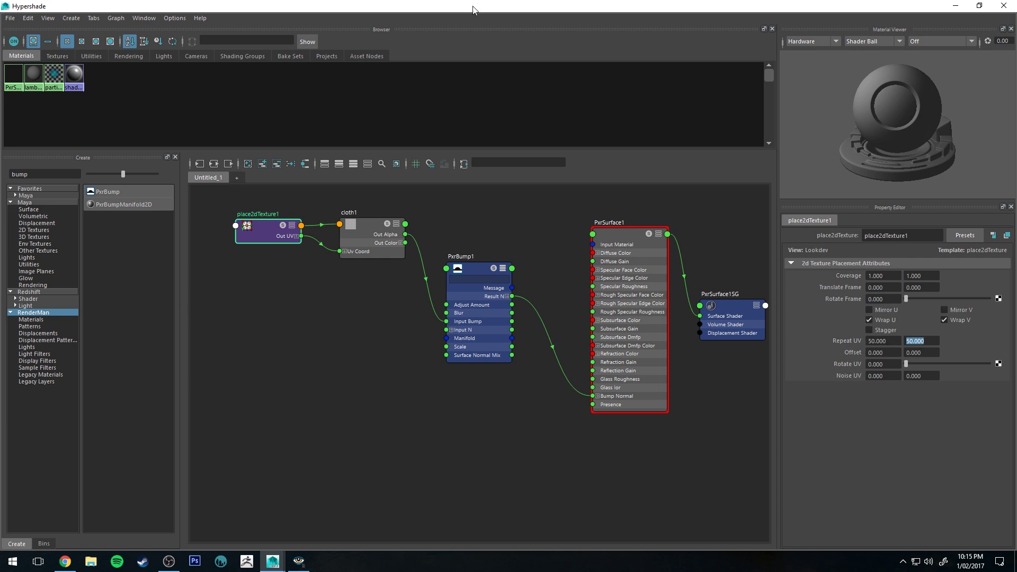
Shrink the node editor and set place2dTexture1's Repeat UV to 40 by 40
drag(463, 10, 765, 67)
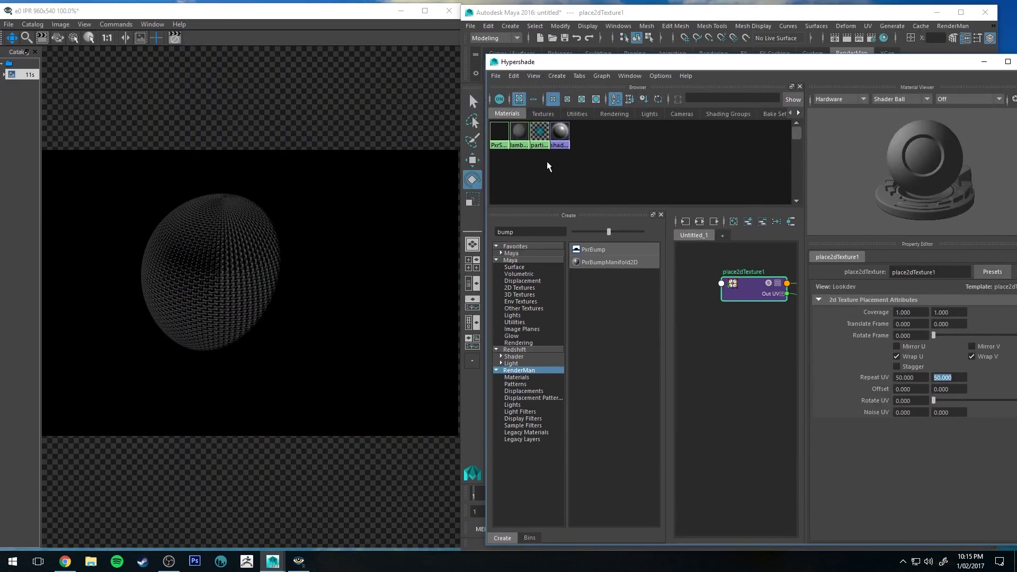
drag(669, 64, 518, 31)
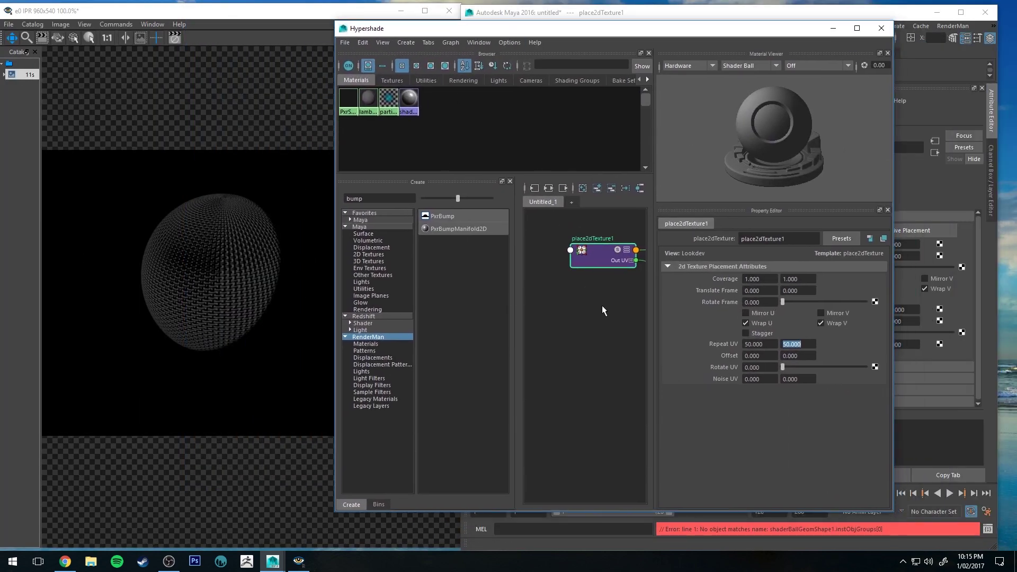
middle_drag(628, 310, 506, 285)
click(578, 264)
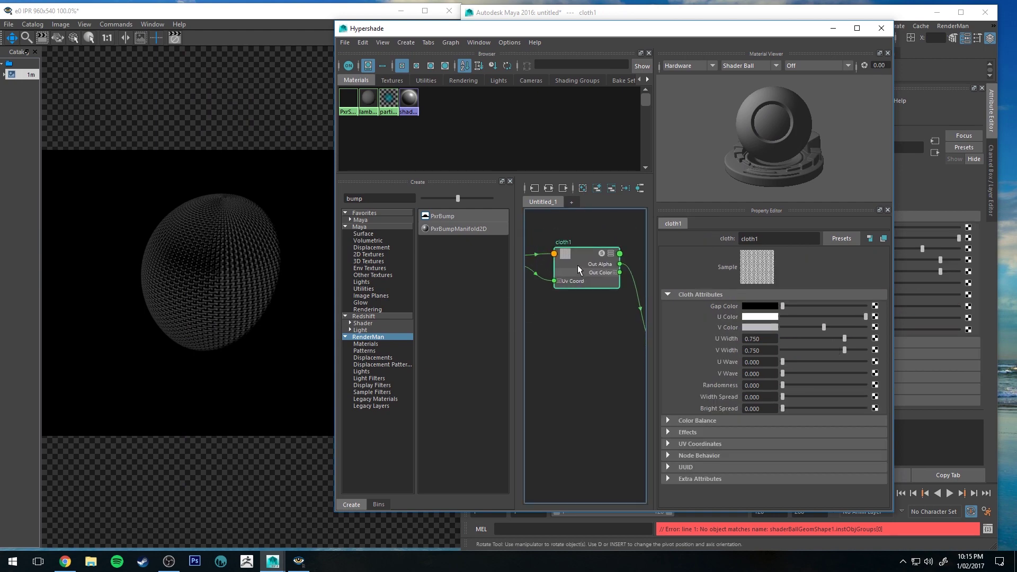
middle_drag(581, 357, 656, 371)
click(554, 271)
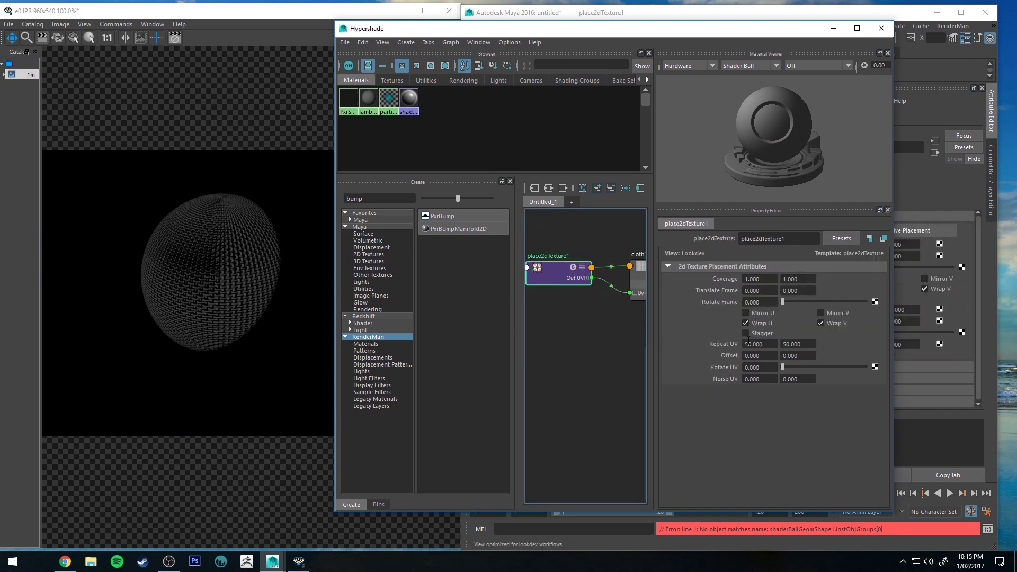
double_click(754, 343)
text(40)
key(Return)
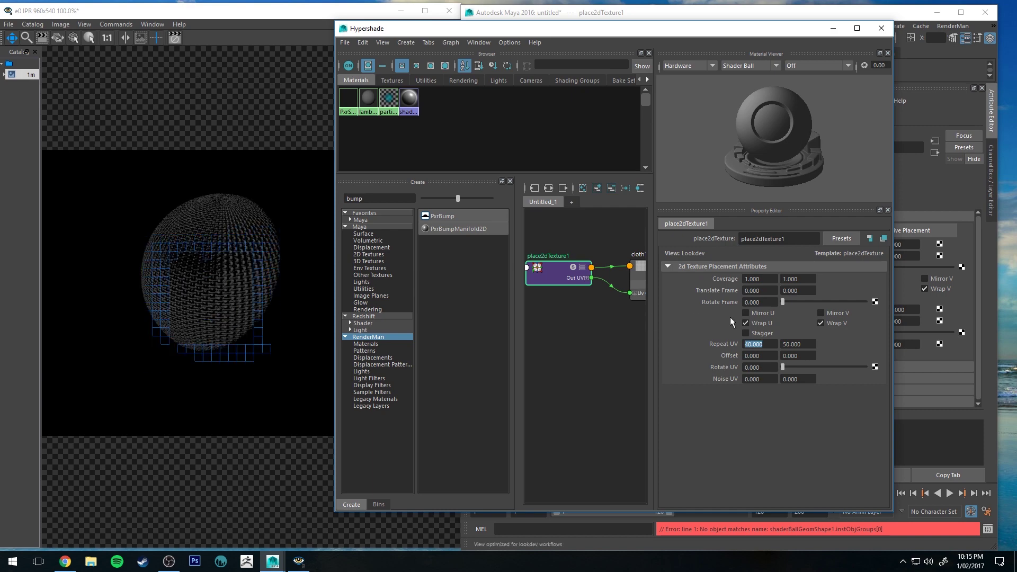
key(Tab)
text(40)
key(Return)
Set cloth1's U Width and V Width to 0.850
middle_drag(606, 309, 578, 305)
click(612, 279)
middle_drag(604, 363, 581, 373)
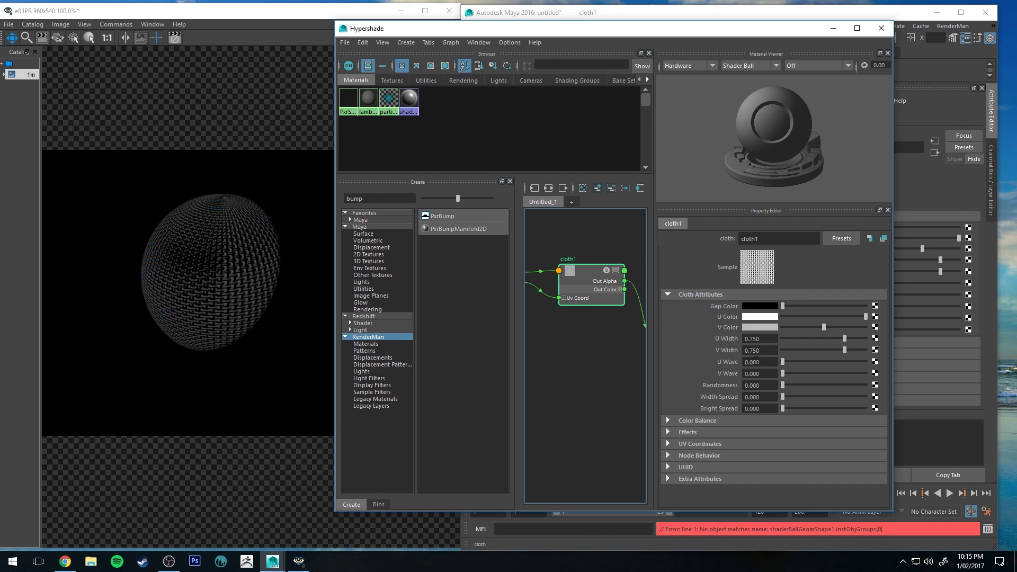
double_click(768, 339)
text(.85)
key(Tab)
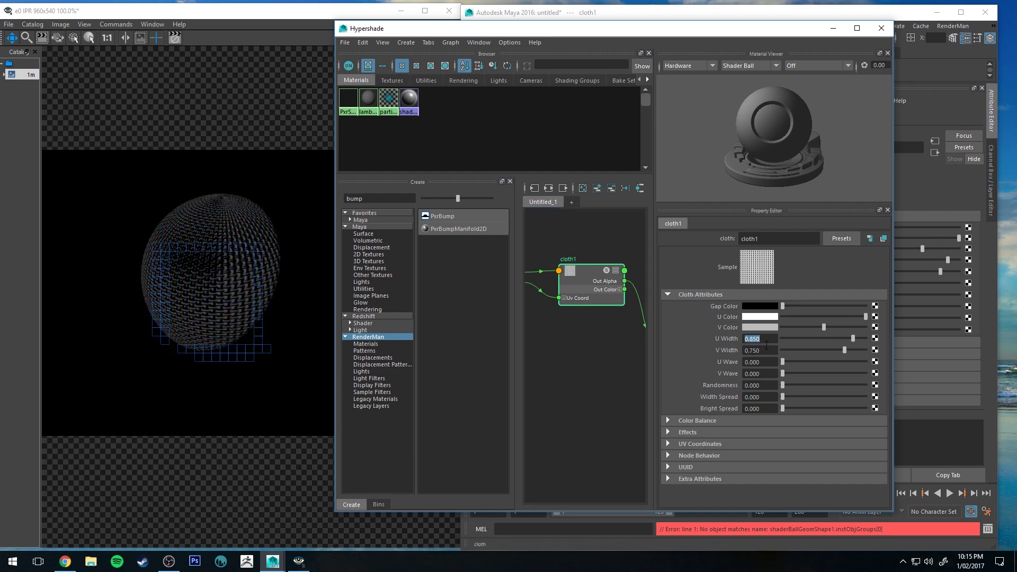
text(.85)
key(Return)
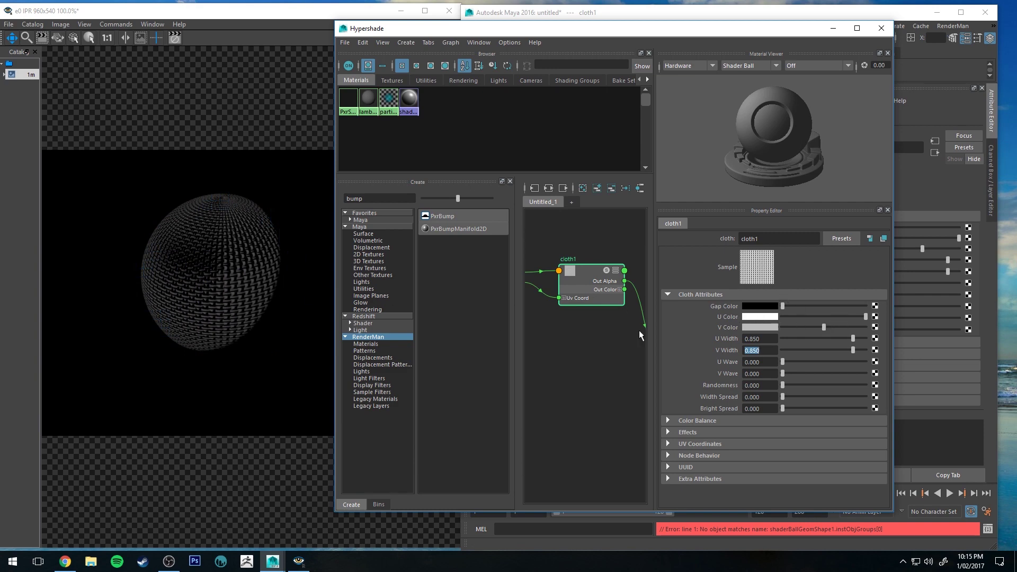
Tune cloth1's V Color, U Color and Gap Color sliders to softer greys
alt+middle_drag(635, 329, 540, 345)
alt+middle_drag(565, 260, 626, 253)
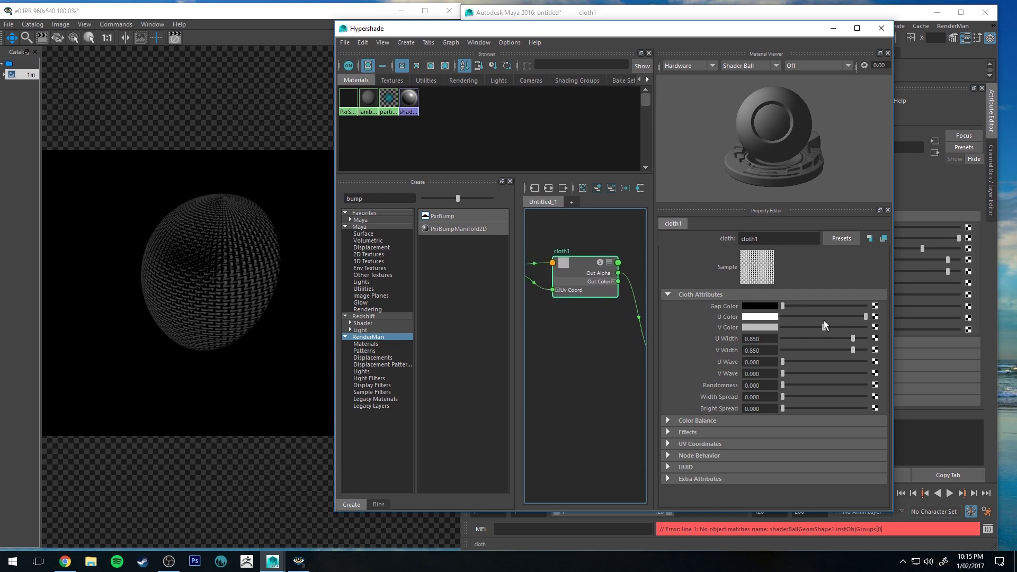
drag(823, 326, 850, 328)
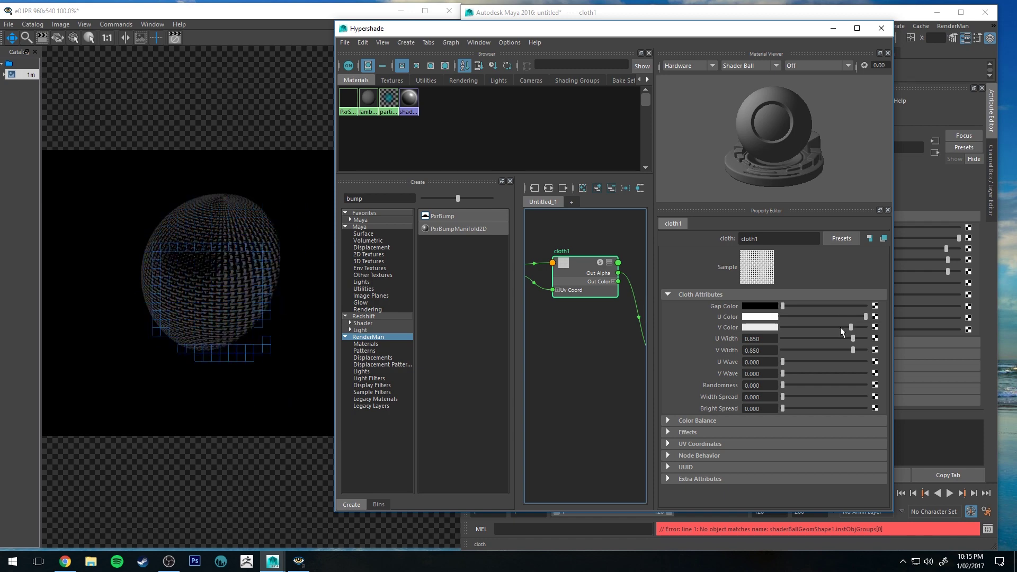
drag(851, 326, 895, 331)
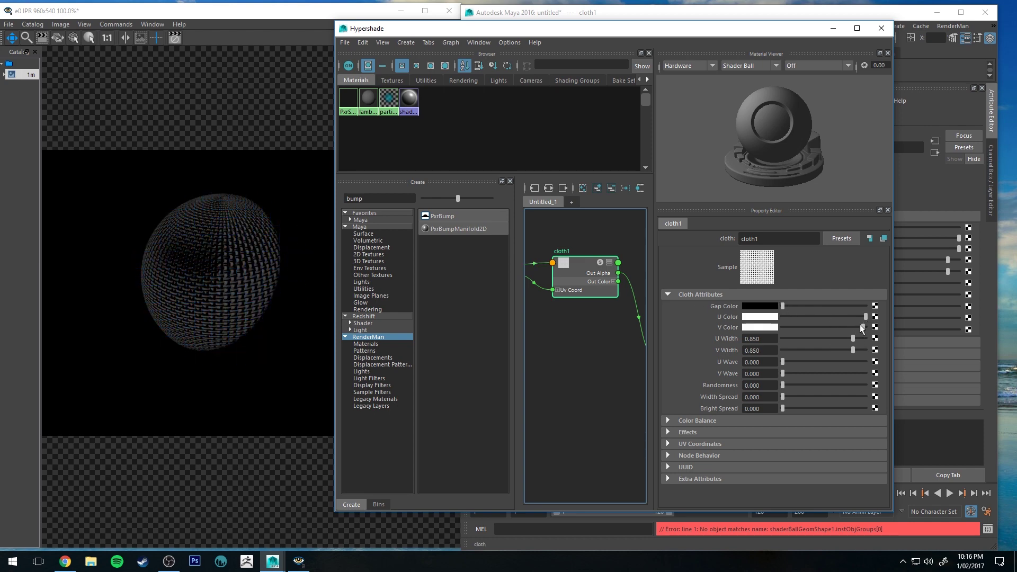
drag(864, 327, 788, 323)
click(789, 316)
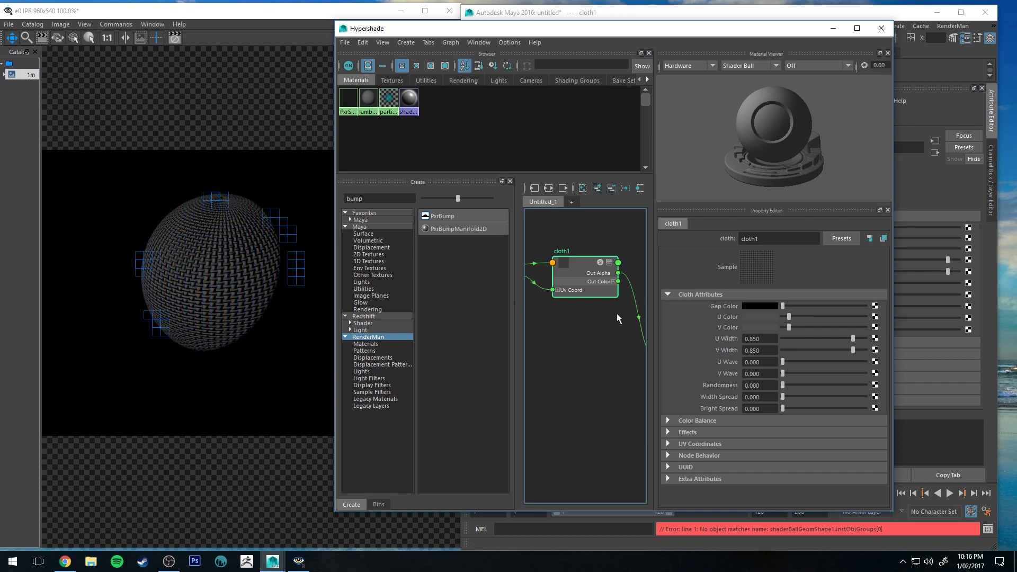
click(855, 316)
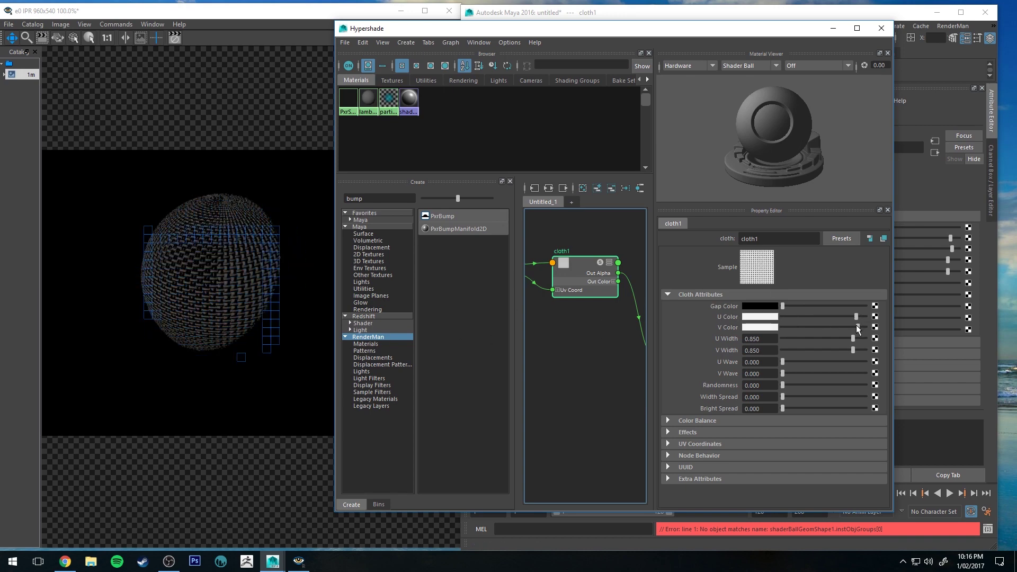
drag(856, 325, 823, 331)
click(825, 316)
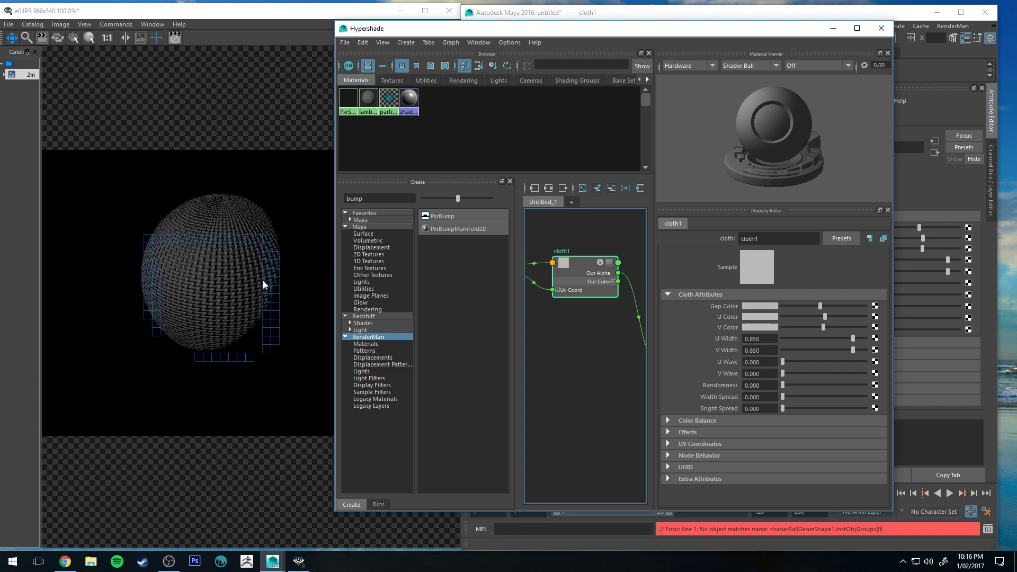
drag(820, 305, 817, 308)
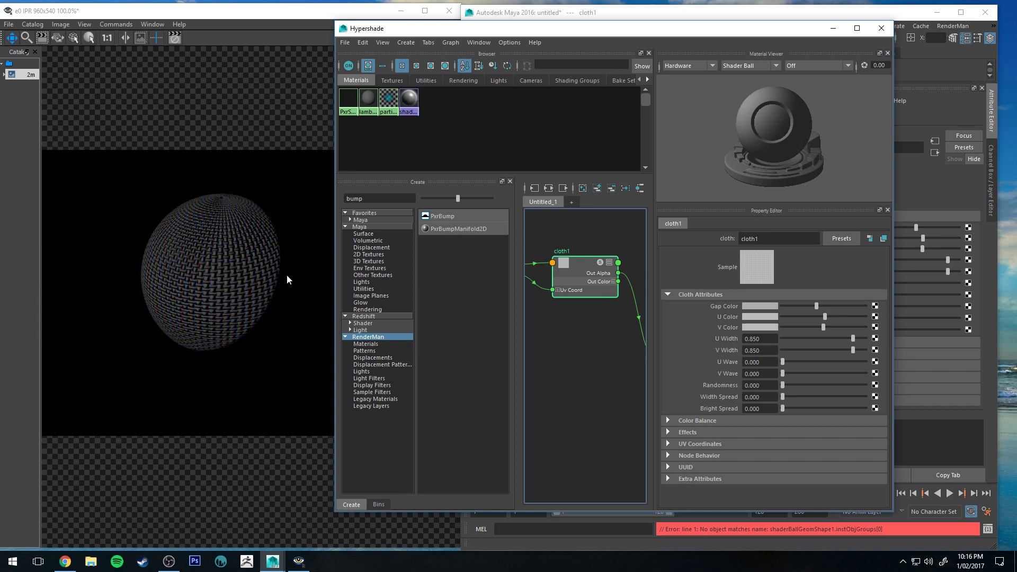
mouse_move(611, 354)
middle_down()
mouse_move(582, 280)
mouse_move(546, 255)
mouse_move(571, 234)
middle_up()
Give PxrSurface1 a bright blue Diffuse Color
click(575, 263)
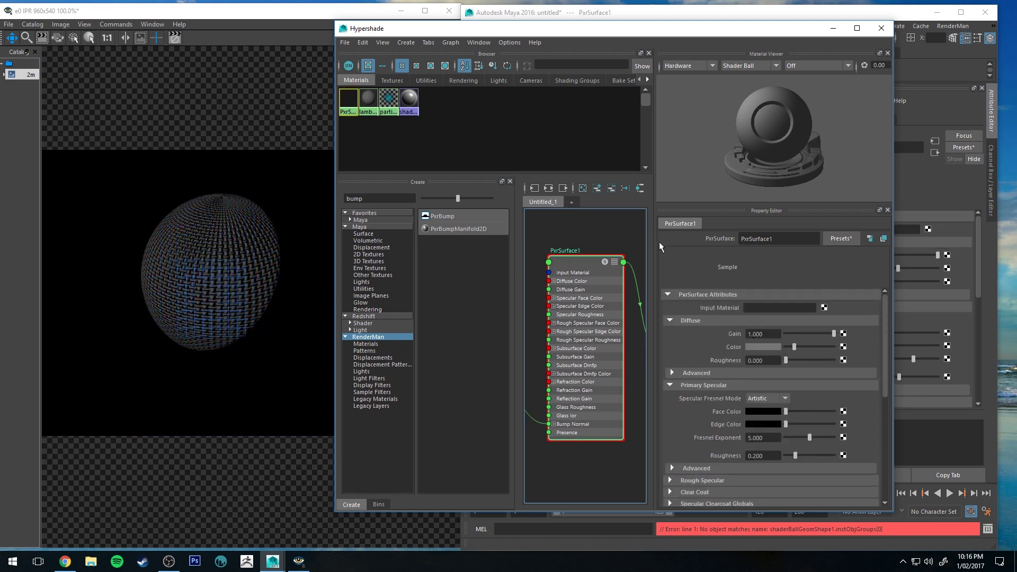
click(764, 346)
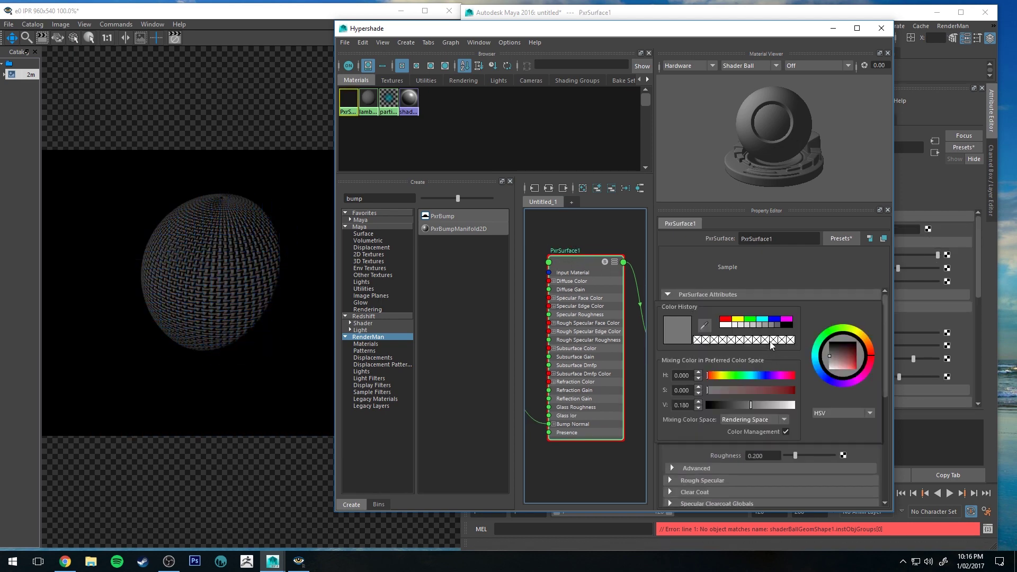
mouse_move(758, 391)
mouse_down()
mouse_move(809, 392)
mouse_move(823, 404)
mouse_up()
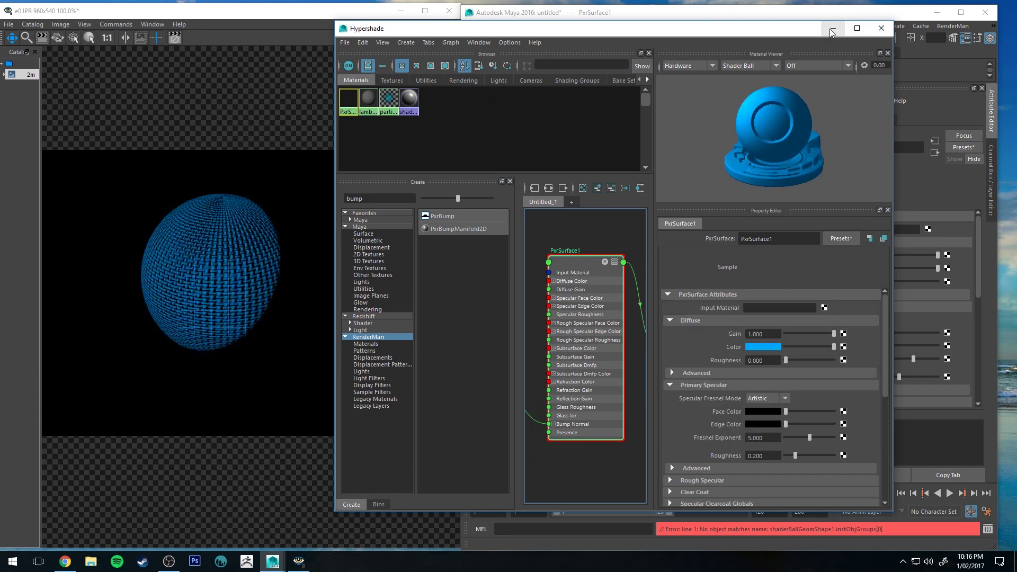
Close the node editor and tumble the perspective camera to check the IPR render
click(881, 28)
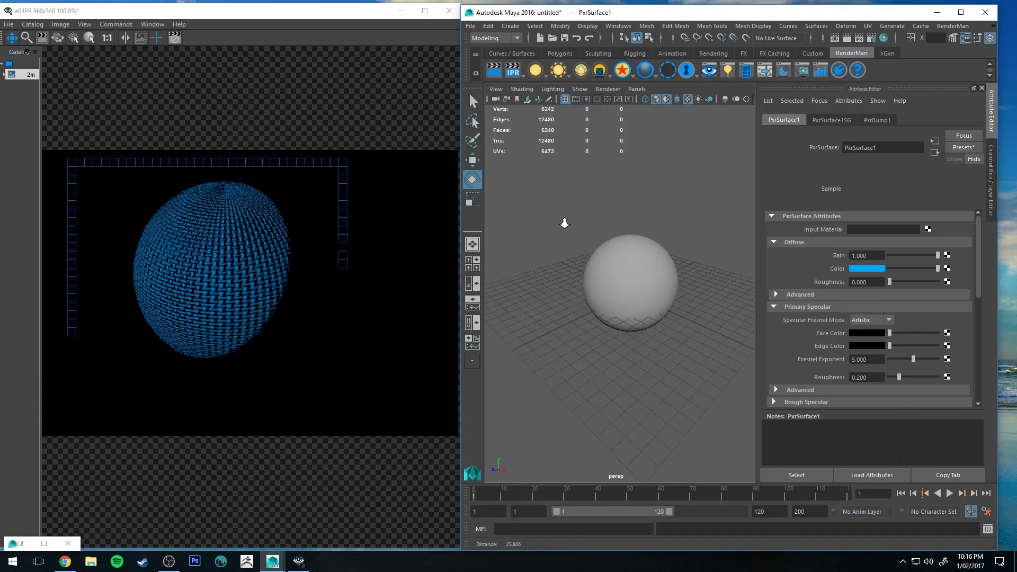
scroll(624, 254, up, 3)
scroll(612, 239, down, 1)
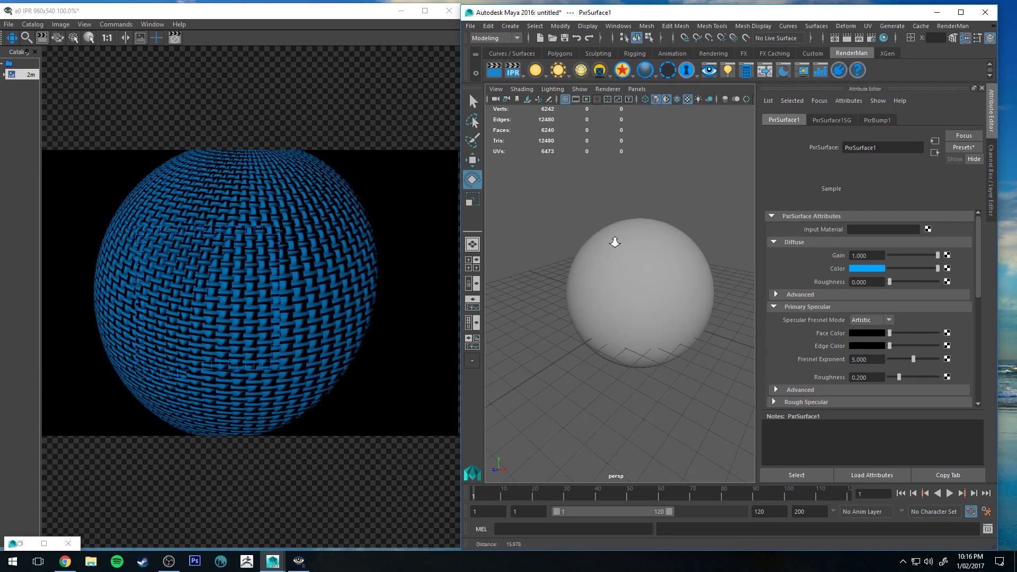
scroll(608, 234, down, 1)
scroll(636, 277, up, 3)
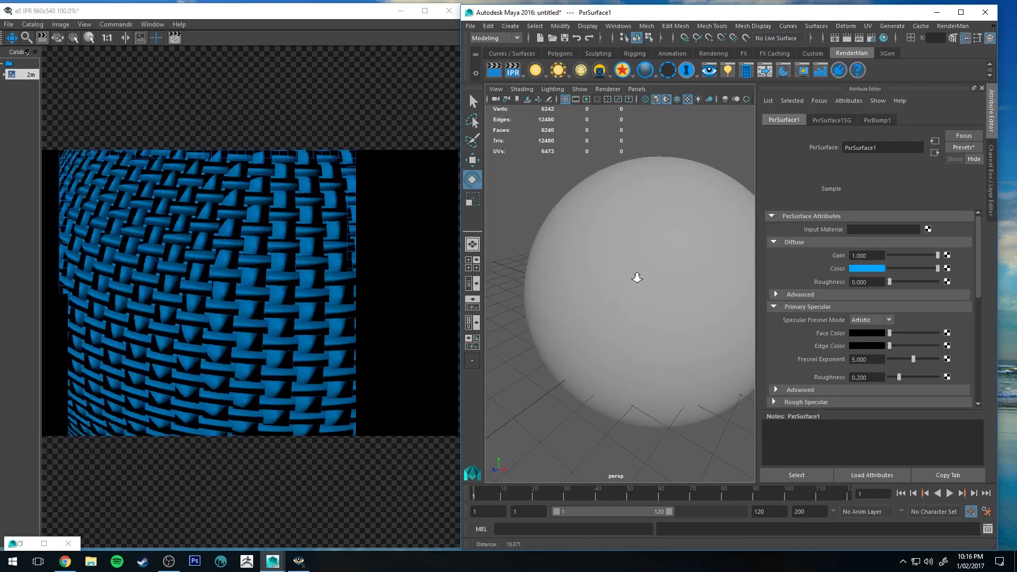
scroll(633, 272, down, 3)
scroll(640, 237, down, 1)
mouse_move(640, 237)
alt+mouse_down()
mouse_move(686, 230)
mouse_move(574, 222)
alt+mouse_up()
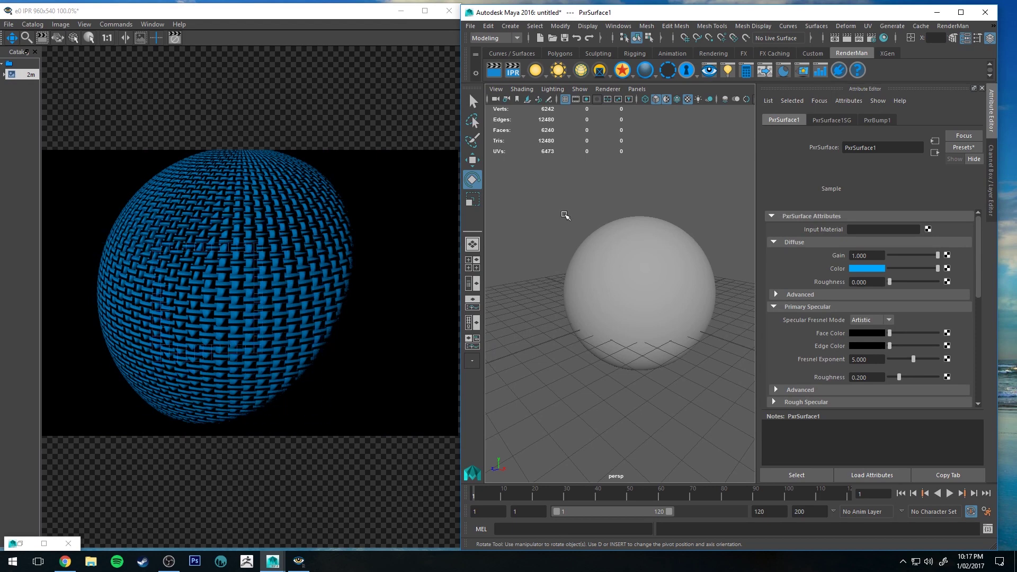
alt+right_drag(565, 220, 563, 252)
alt+drag(563, 251, 610, 275)
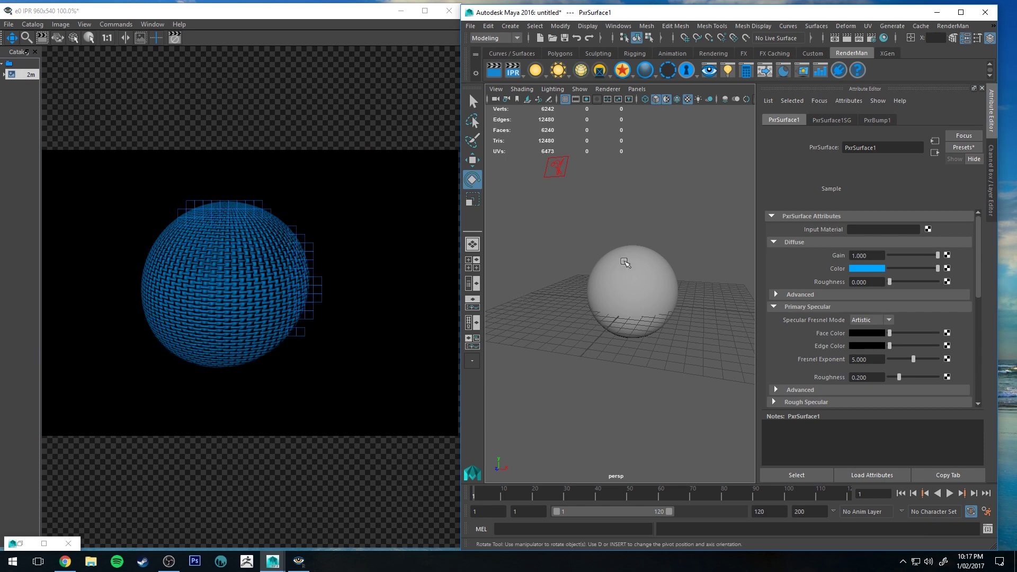
alt+drag(592, 272, 608, 291)
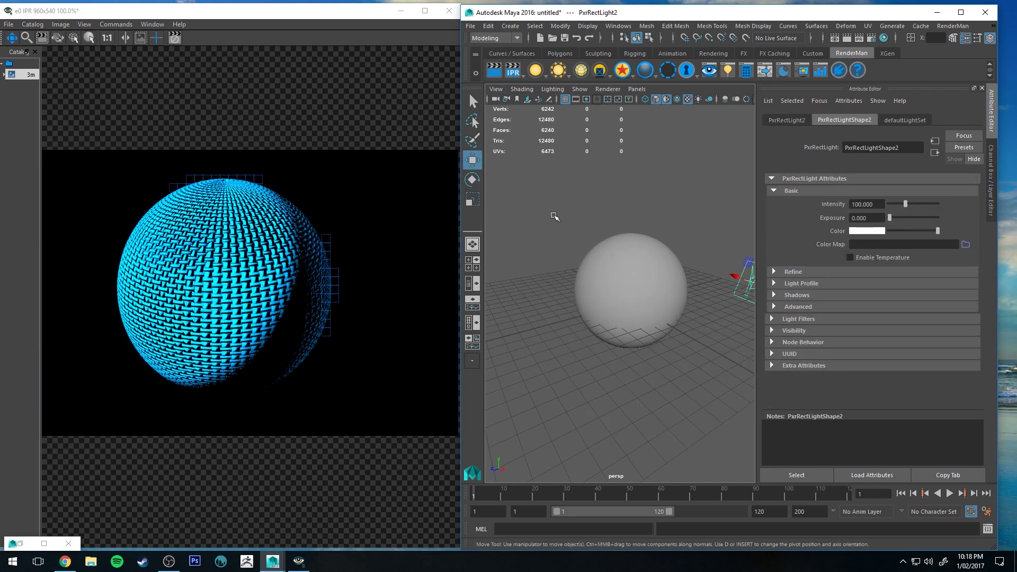
Deselect PxrRectLight2 by clicking empty space in the viewport
click(589, 216)
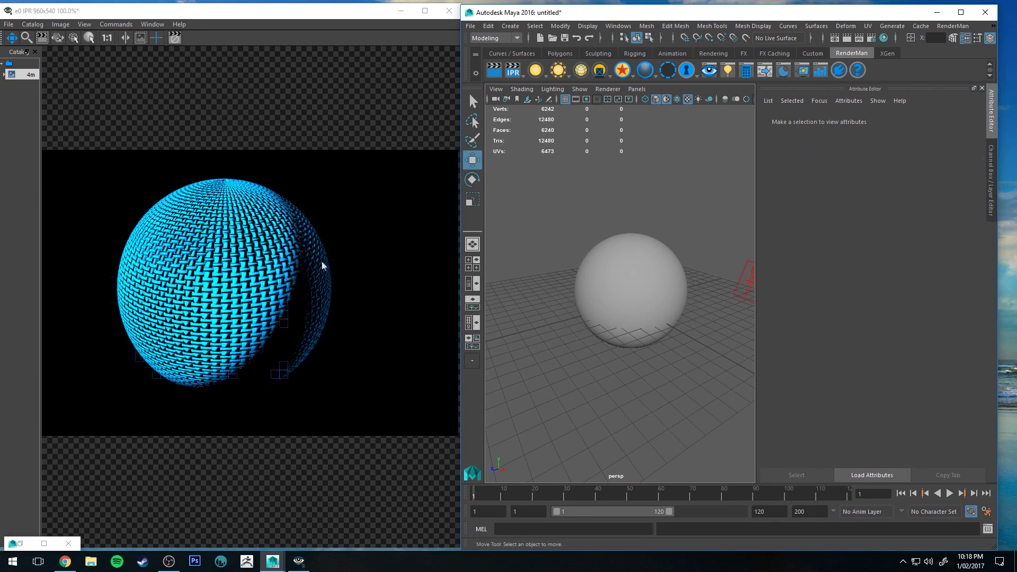
Connect cloth1's Out Alpha to PxrSurface1's Presence in Hypershade, then minimize Hypershade
click(23, 543)
scroll(576, 247, down, 2)
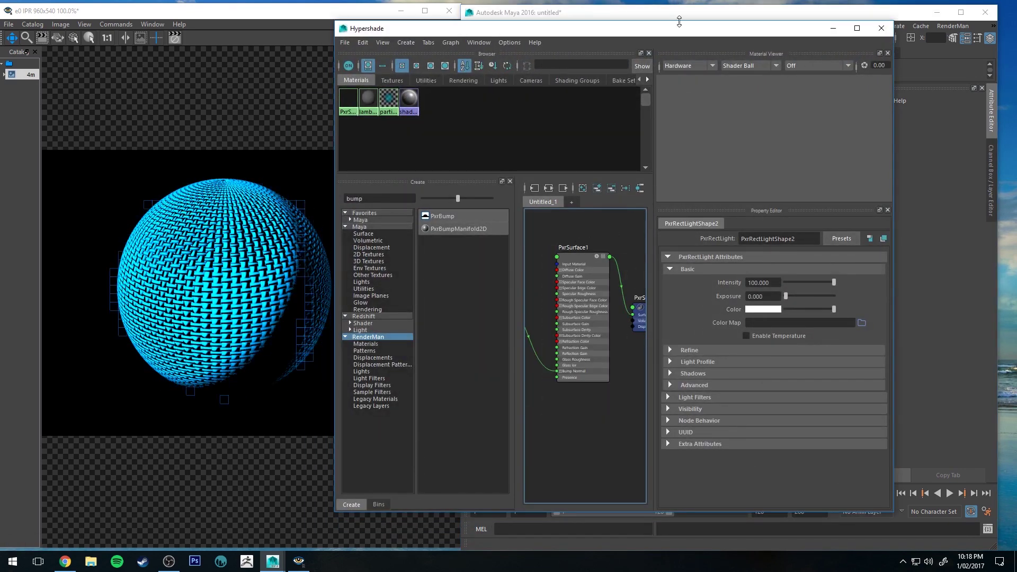
double_click(598, 31)
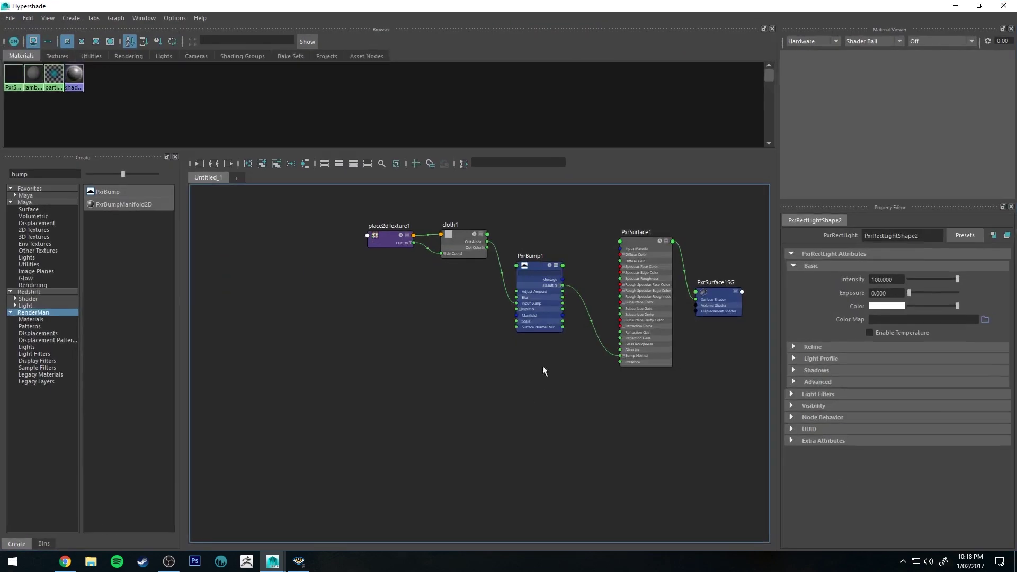
scroll(551, 334, up, 2)
scroll(516, 301, up, 2)
scroll(488, 265, up, 1)
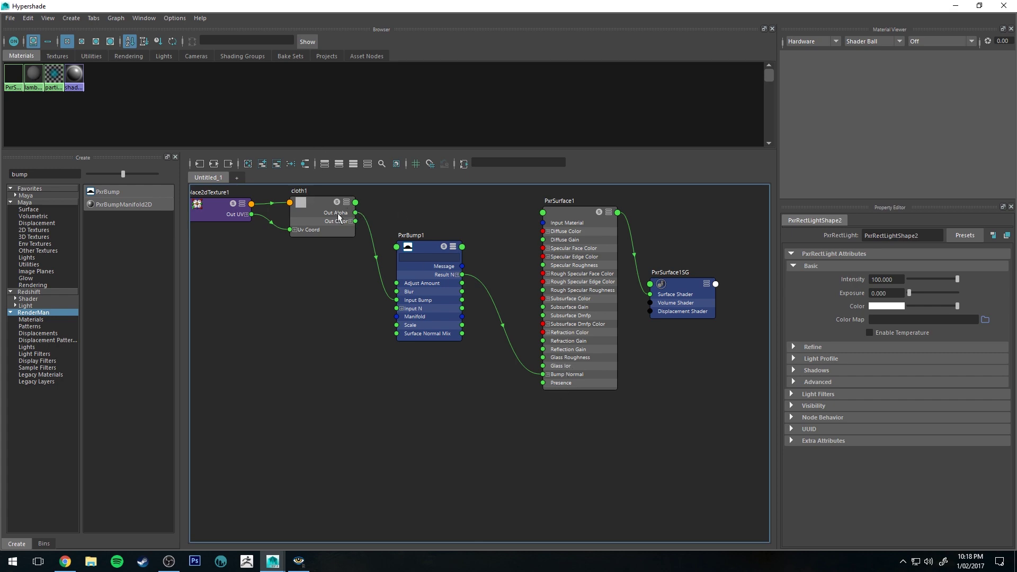
drag(356, 213, 553, 386)
double_click(871, 10)
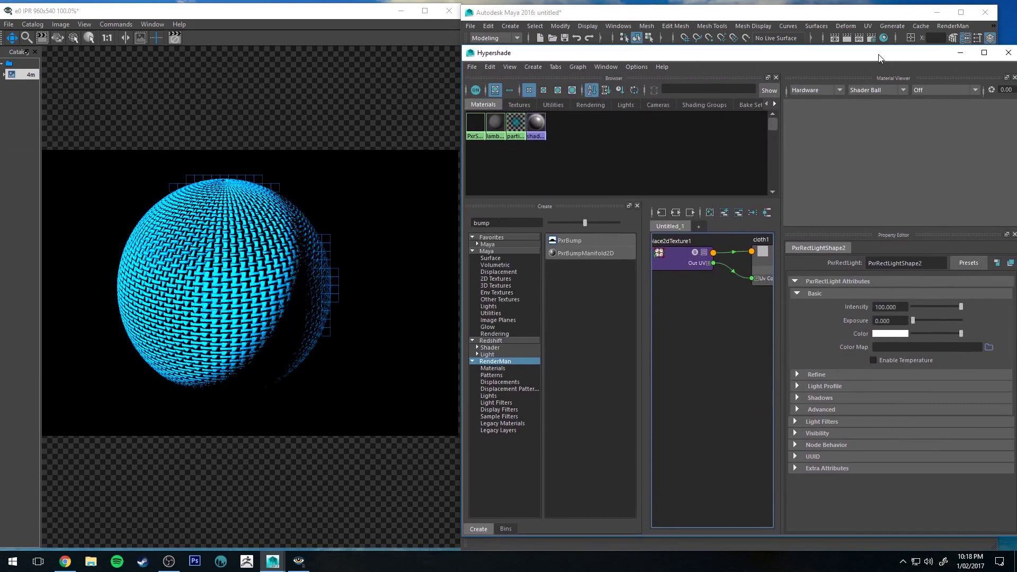
click(961, 53)
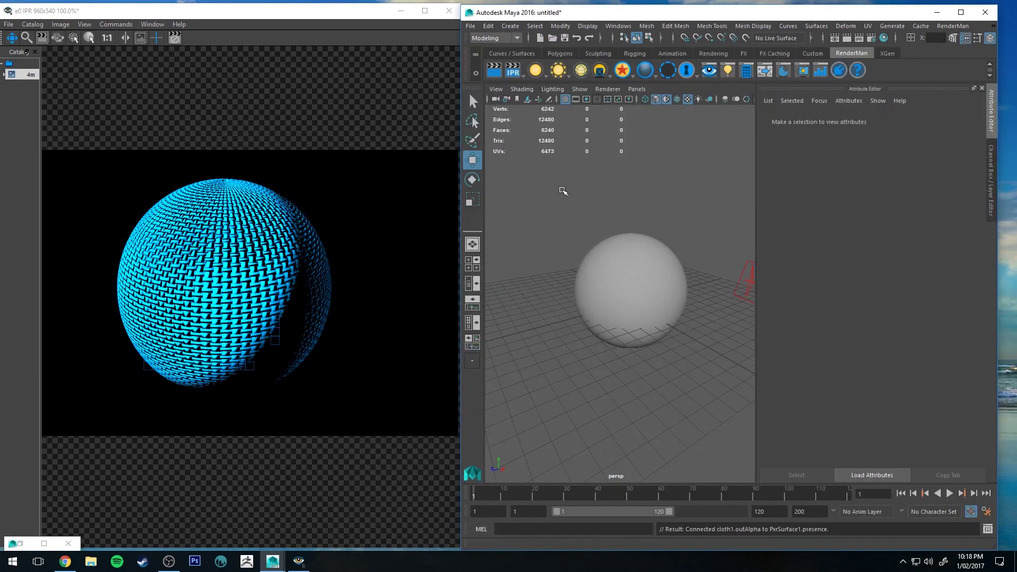
Orbit the perspective view around the sphere, ground plane and upright plane card
alt+drag(548, 181, 602, 236)
scroll(579, 189, down, 3)
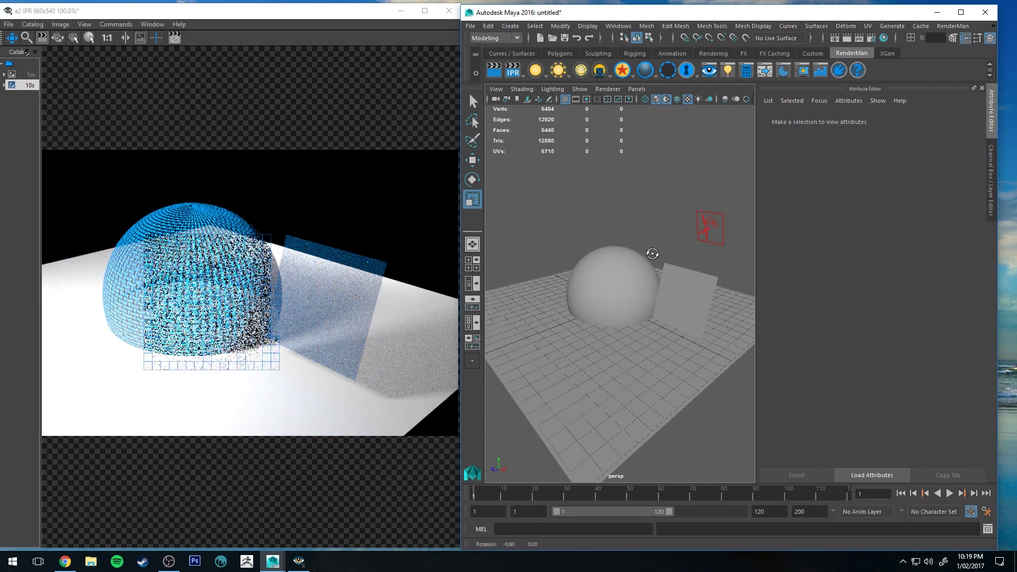
alt+drag(649, 254, 576, 256)
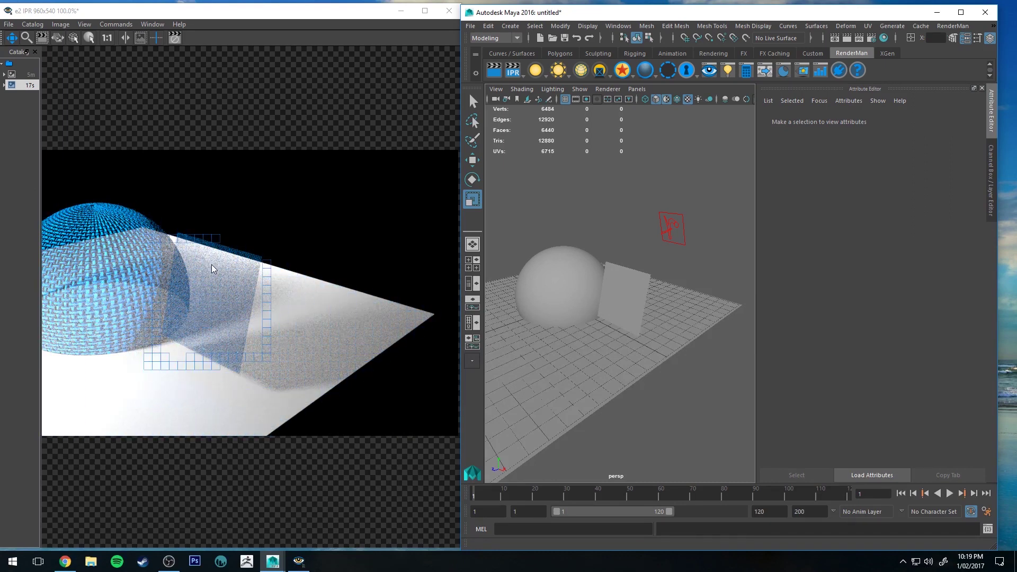
Select the cloth1 texture node in the Hypershade graph
click(579, 12)
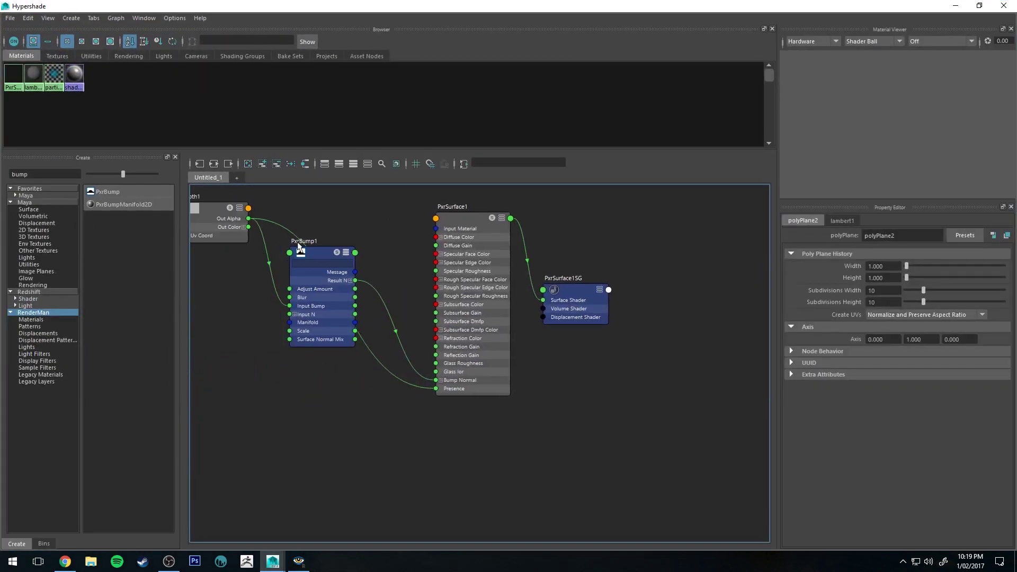
click(316, 254)
alt+middle_drag(186, 215, 335, 232)
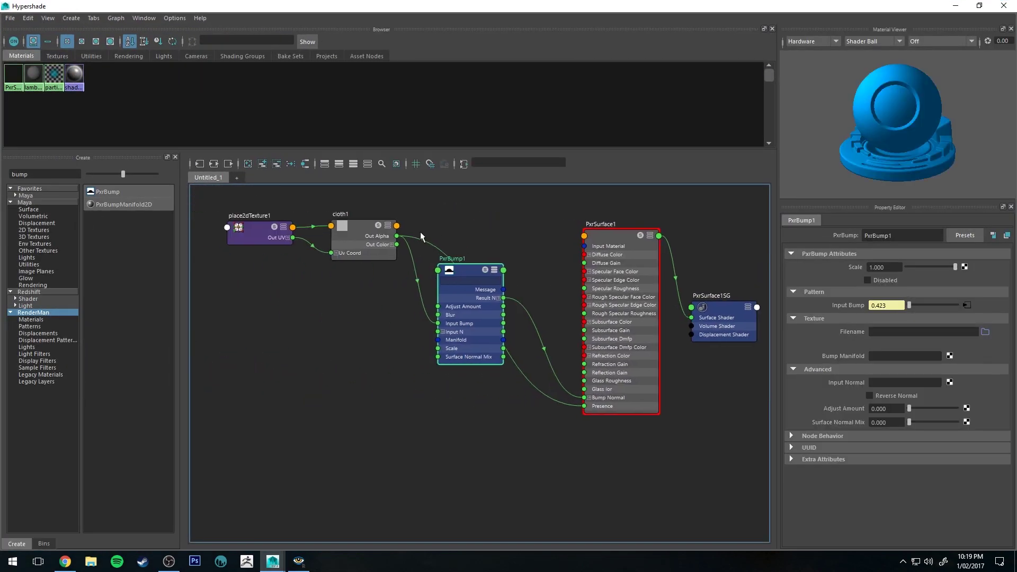
click(341, 233)
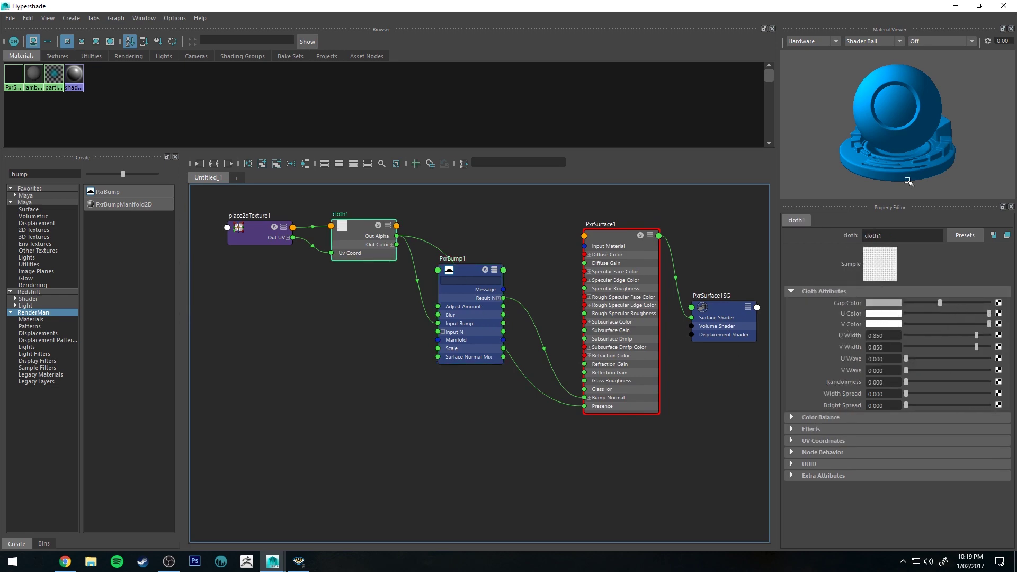
click(956, 5)
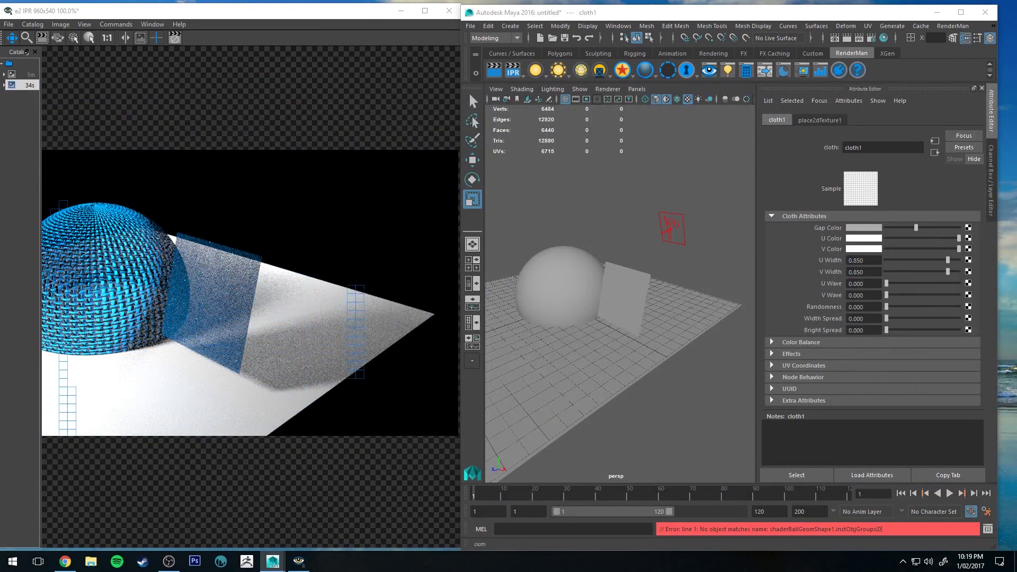
Lighten cloth1's Gap Color to a light grey near its white U and V colours
key(alt+Tab)
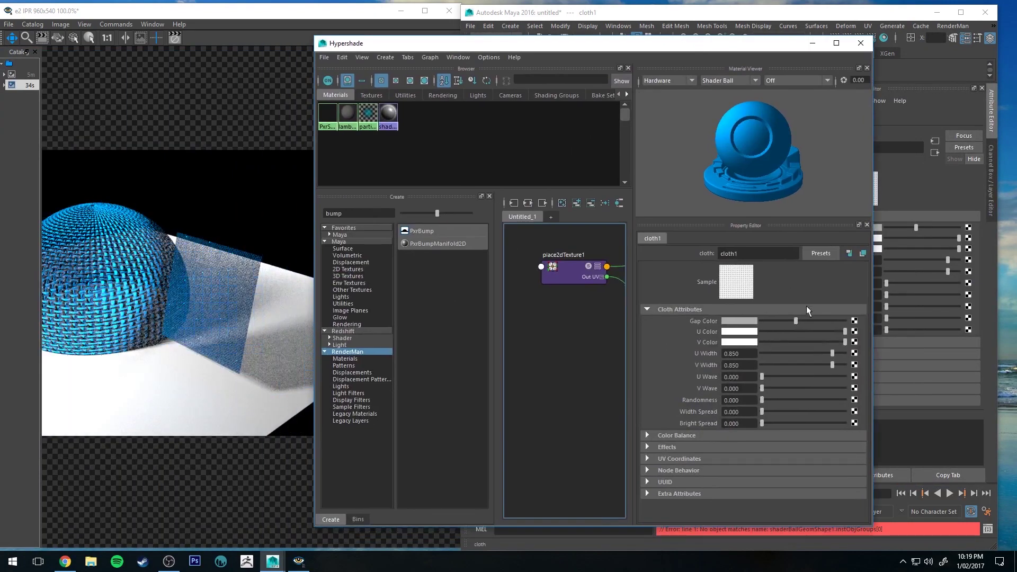
drag(781, 320, 766, 320)
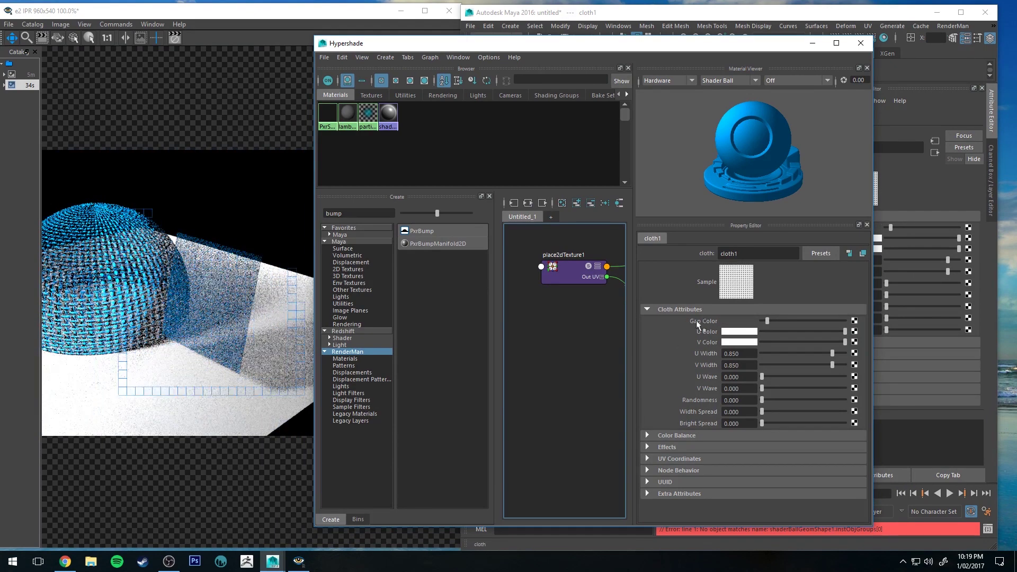
drag(767, 321, 819, 322)
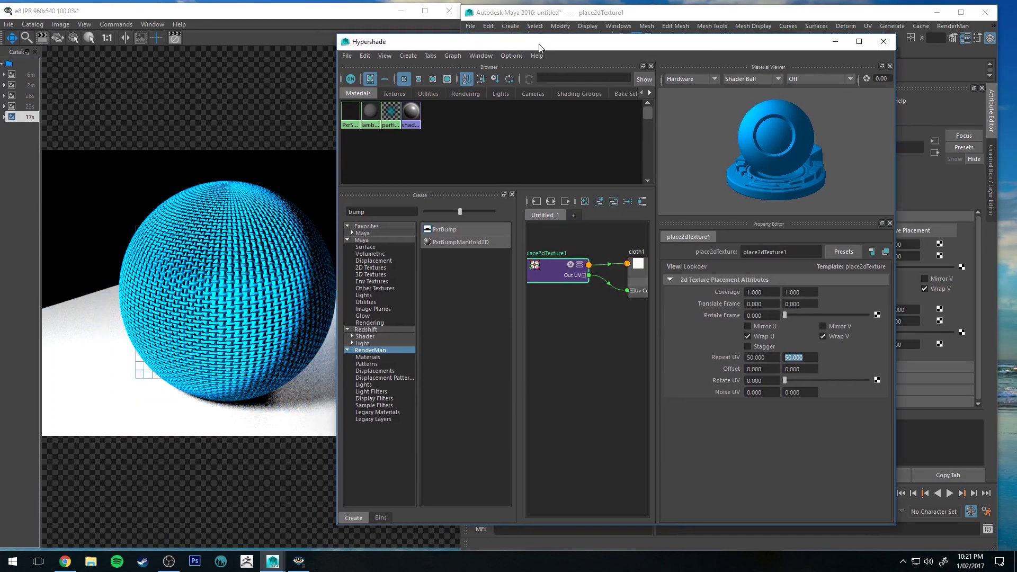
drag(549, 45, 617, 33)
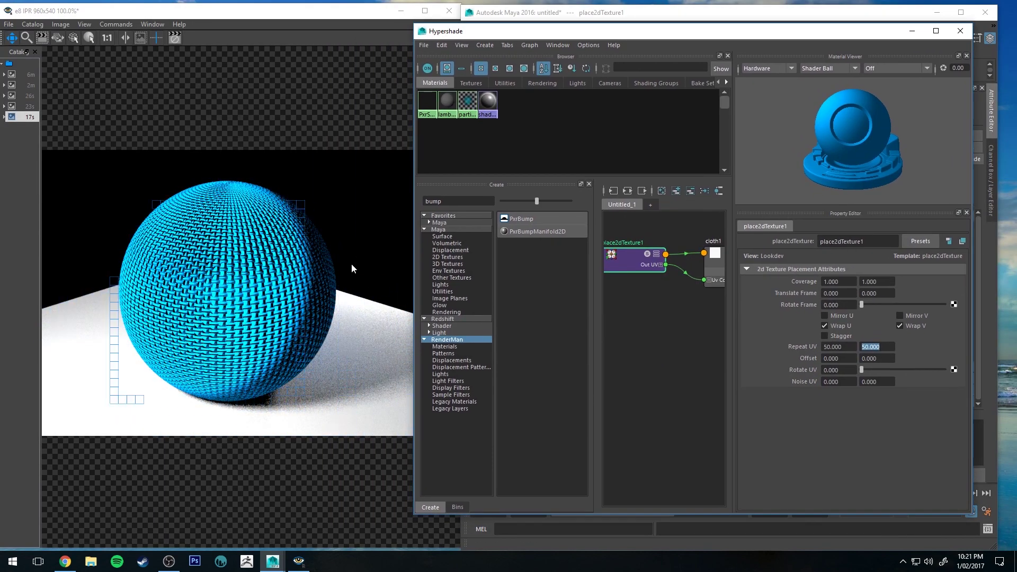
alt+middle_drag(662, 307, 611, 281)
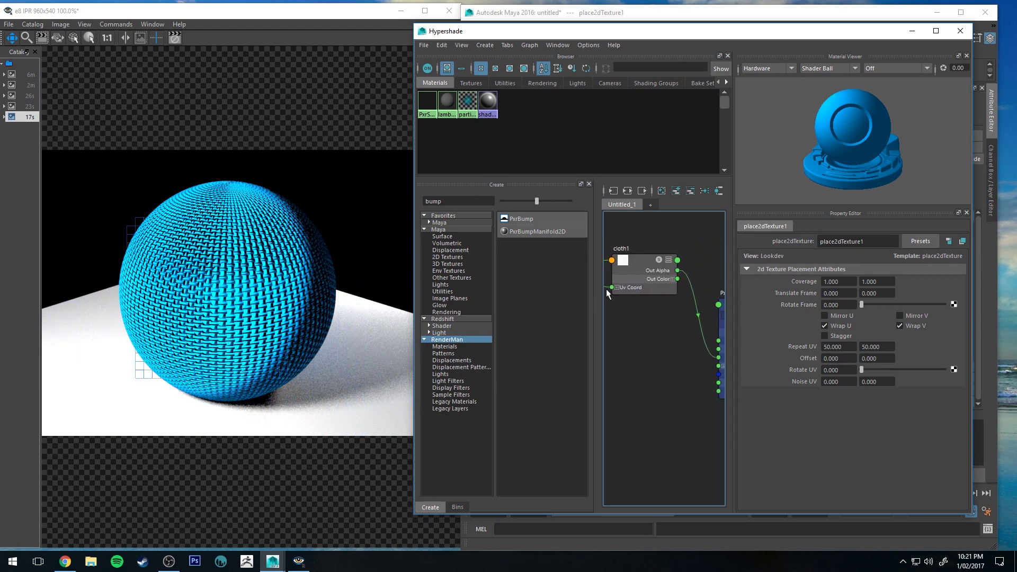
click(639, 263)
alt+middle_drag(648, 369, 733, 367)
click(616, 258)
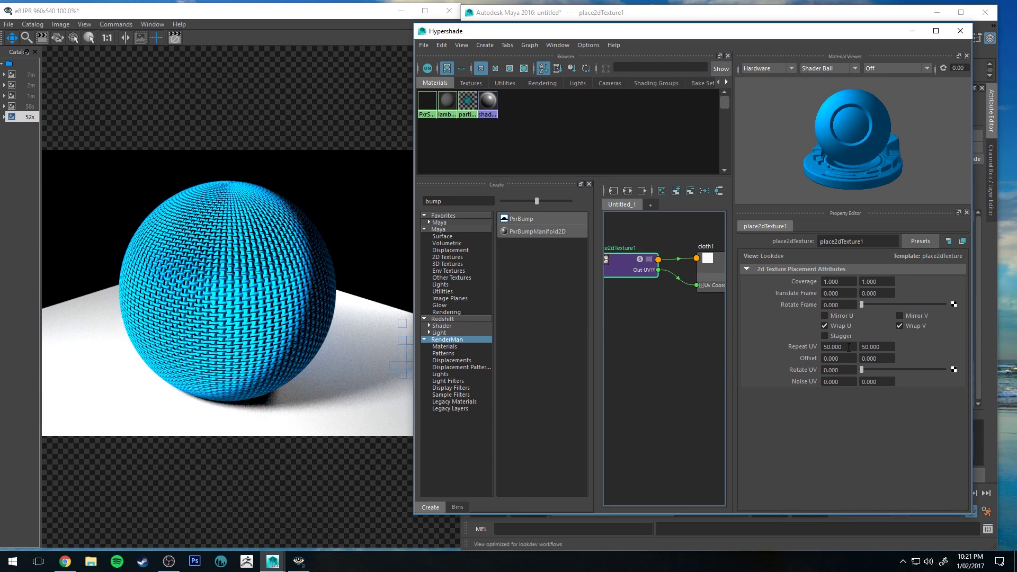
click(849, 346)
text(20)
key(Return)
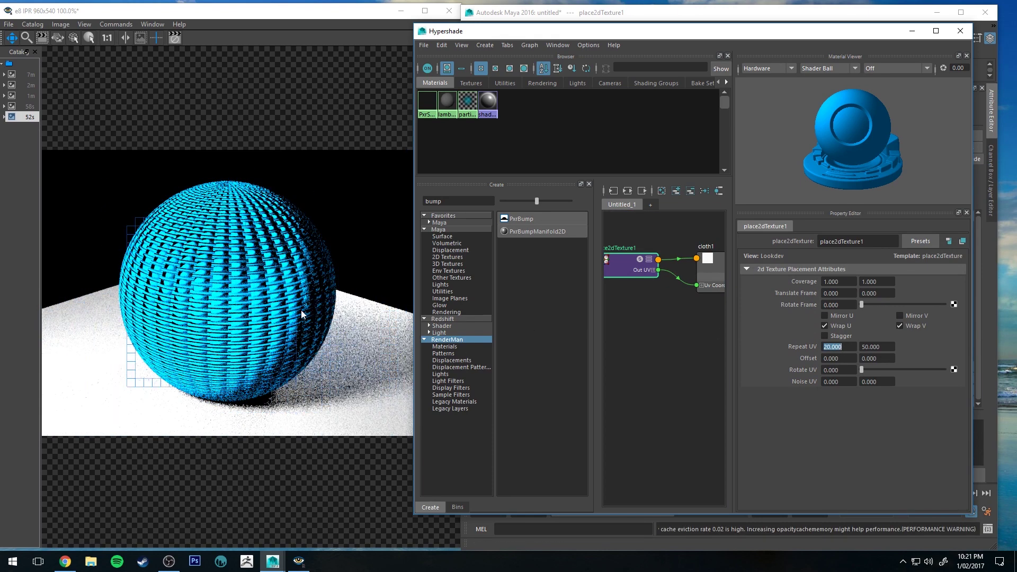
text(50)
key(Return)
click(712, 269)
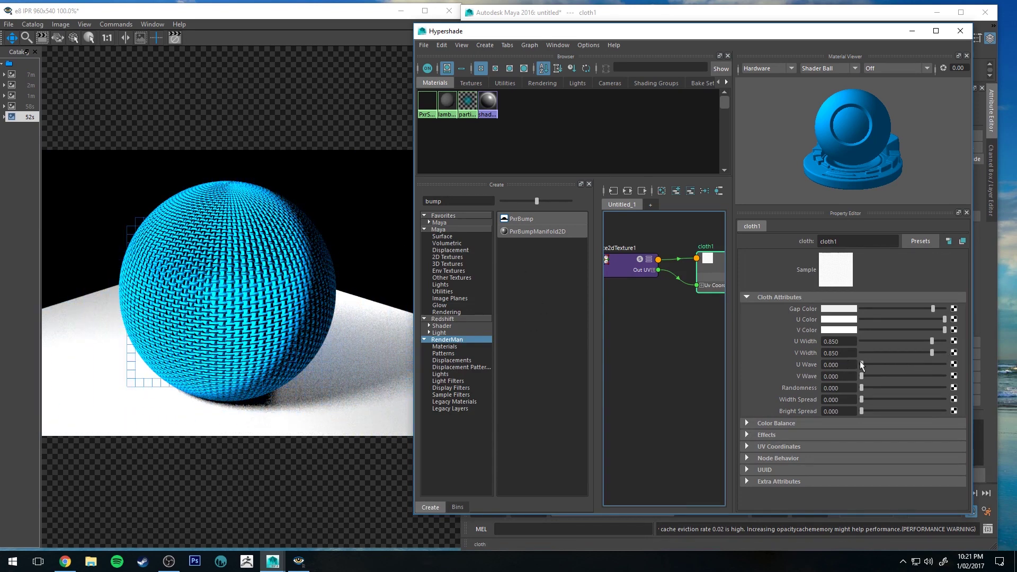
Raise cloth1's V Wave to 0.126 for a wavier, knitted-looking weave
mouse_move(864, 362)
mouse_down()
mouse_move(884, 363)
mouse_move(818, 365)
mouse_move(881, 373)
mouse_up()
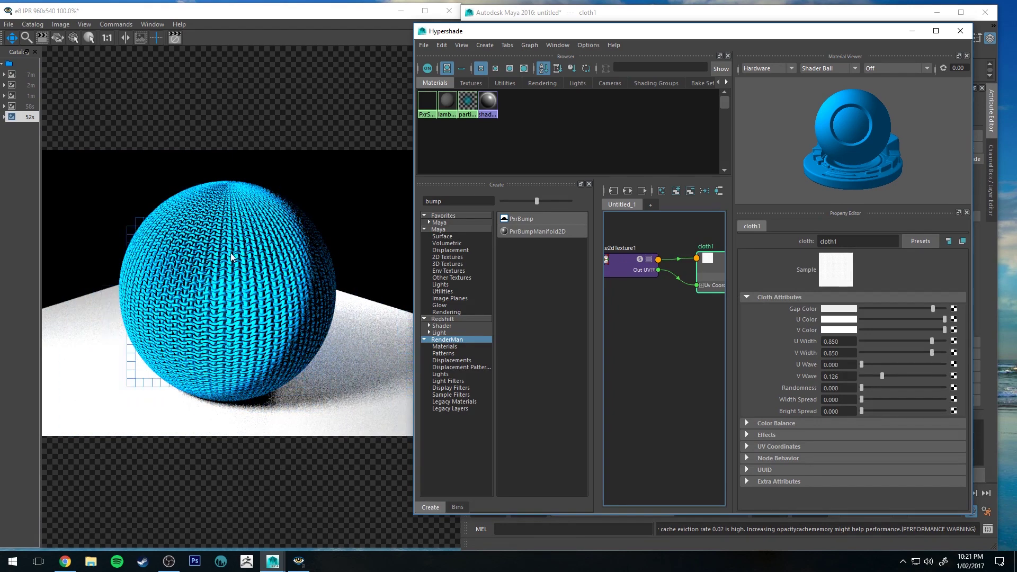
alt+middle_drag(703, 367, 471, 334)
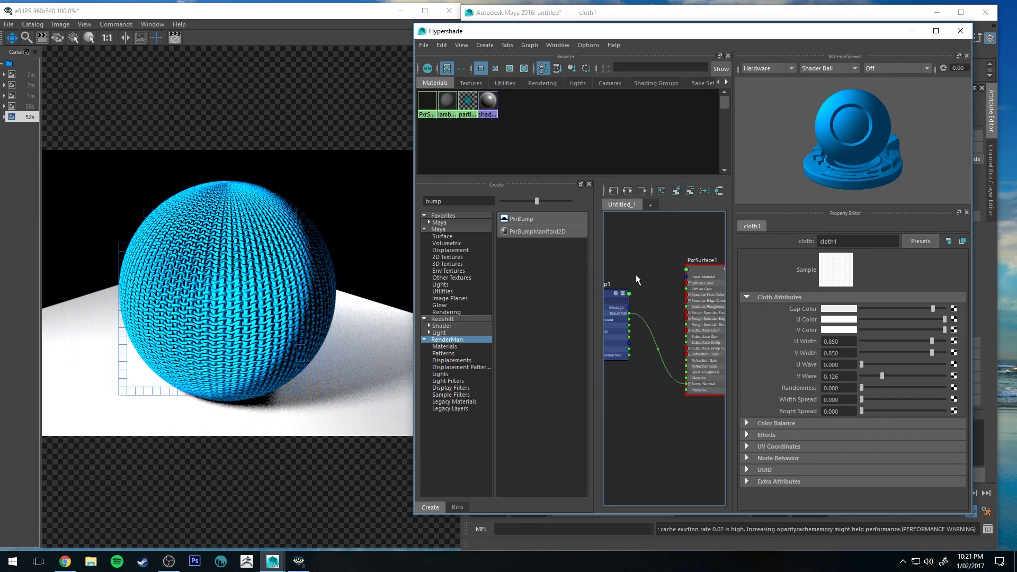
Pan the node graph across PxrBump1 and PxrSurface1, widen Hypershade, then minimize it
alt+middle_drag(636, 317, 684, 274)
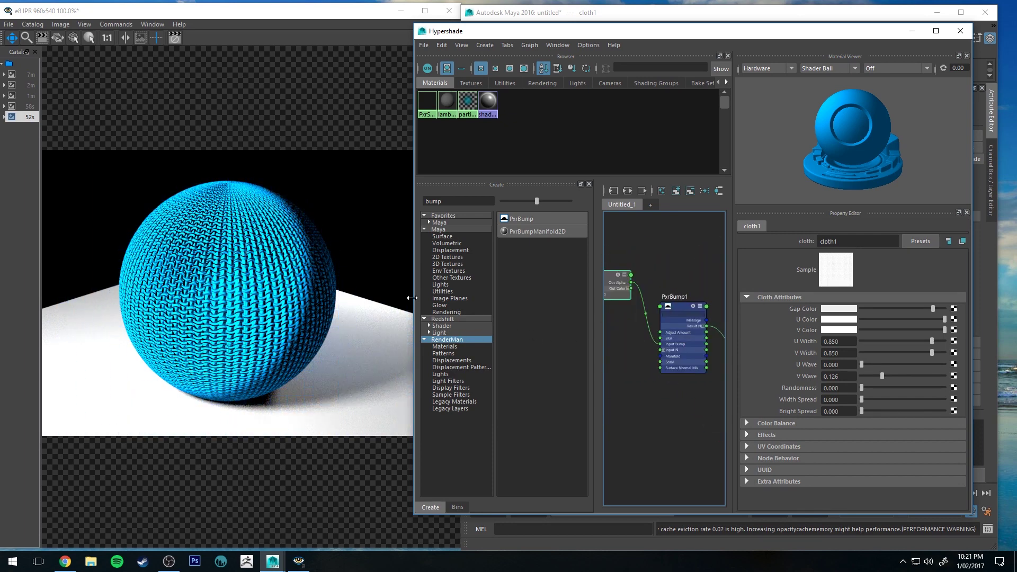
drag(411, 297, 373, 298)
alt+middle_drag(674, 287, 610, 277)
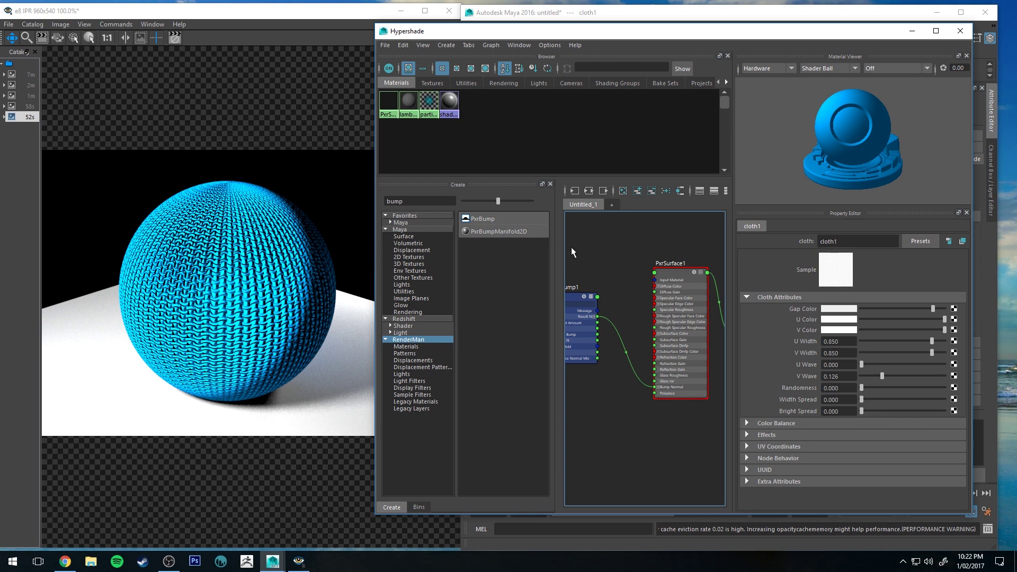
alt+middle_drag(570, 249, 627, 278)
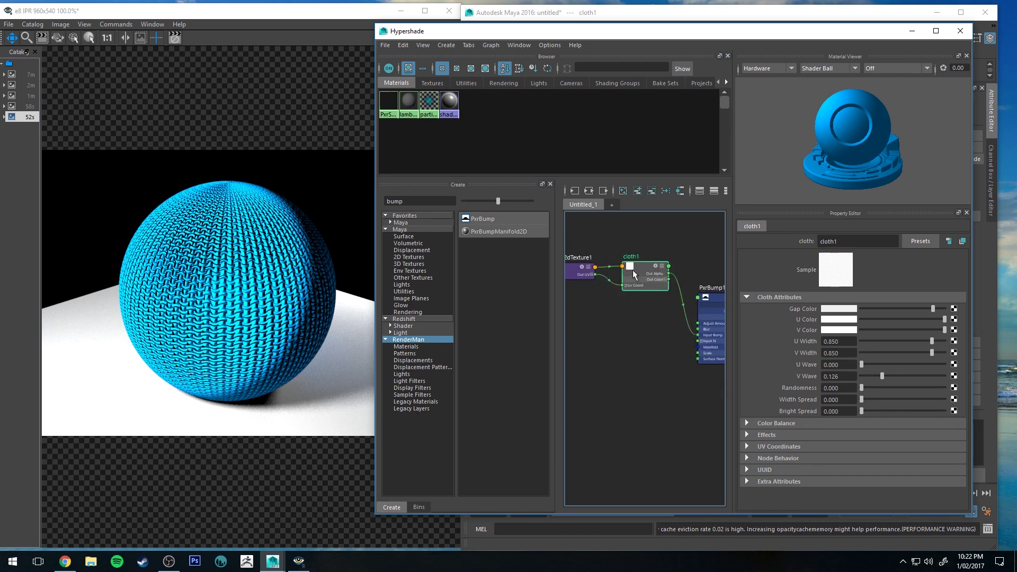
key(super+Down)
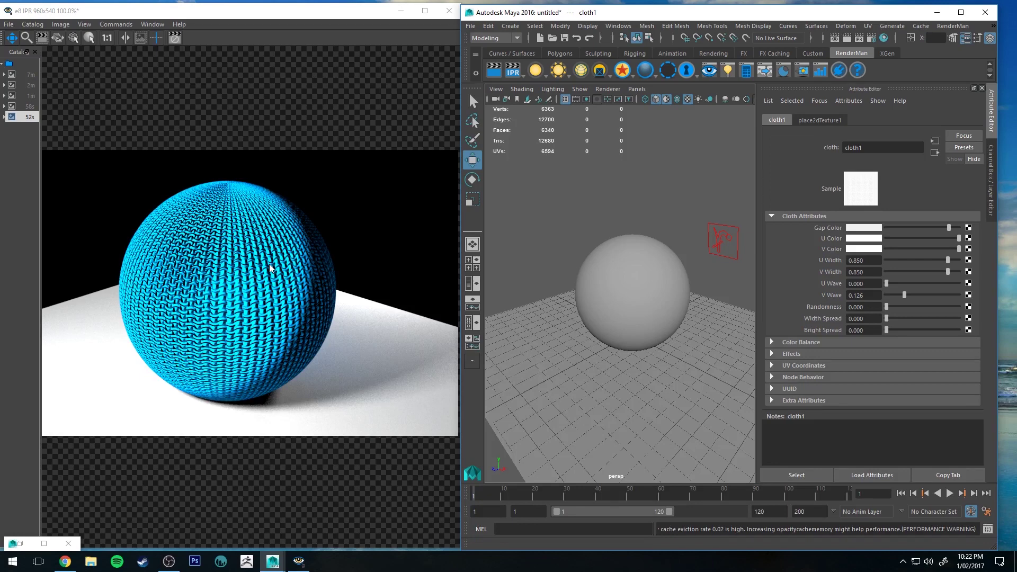
Orbit the viewport camera around the sphere
alt+drag(551, 229, 588, 218)
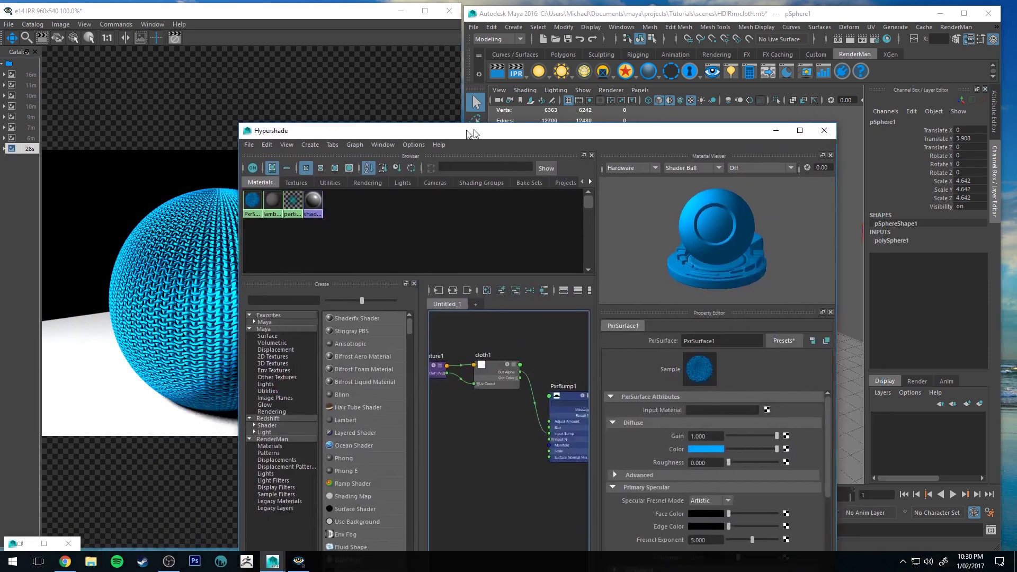
Add a Maya 2D Noise texture (noise1 with place2dTexture2) beside PxrSurface1
drag(460, 132, 448, 44)
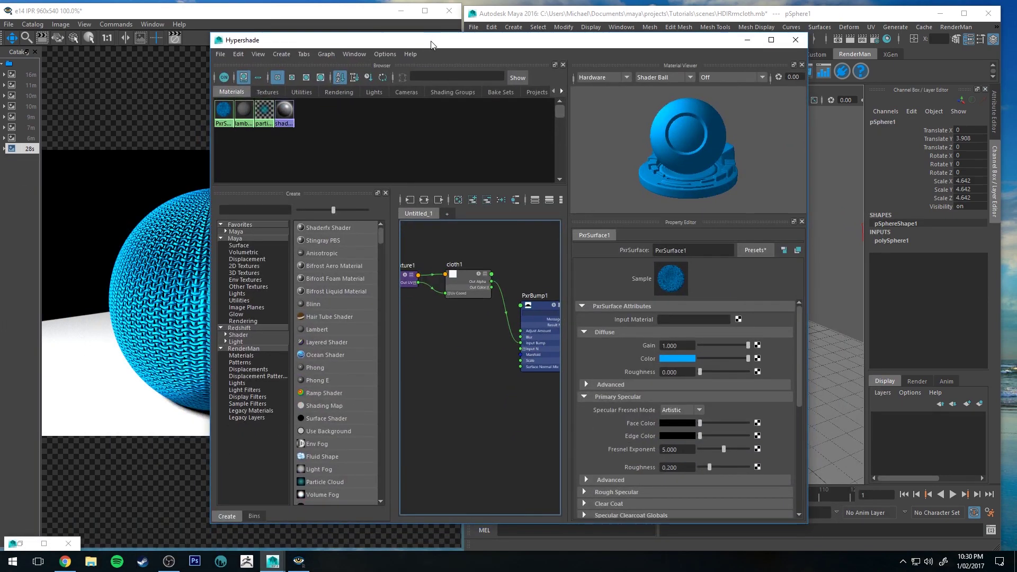
scroll(507, 263, down, 2)
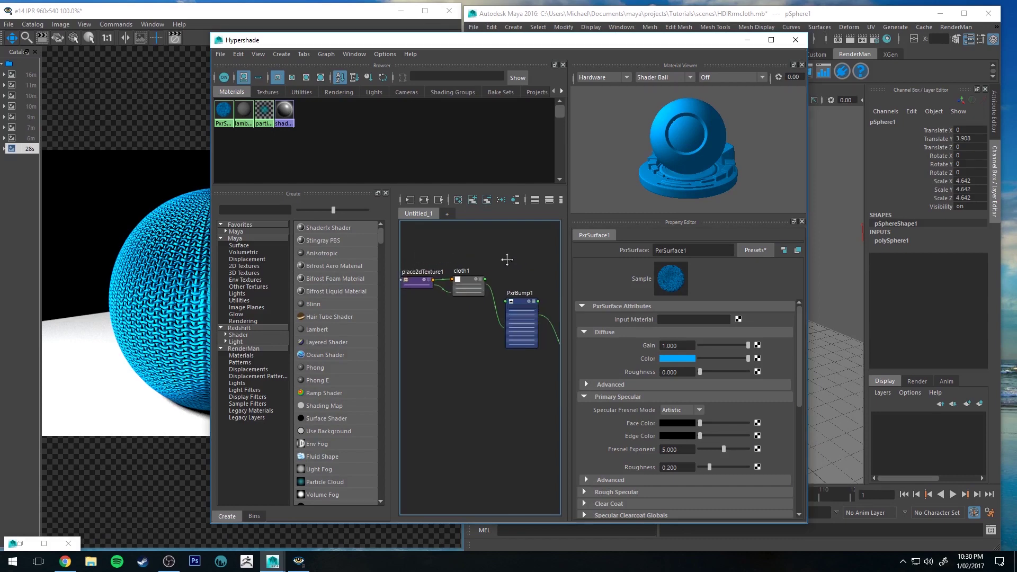
alt+middle_drag(520, 252, 457, 284)
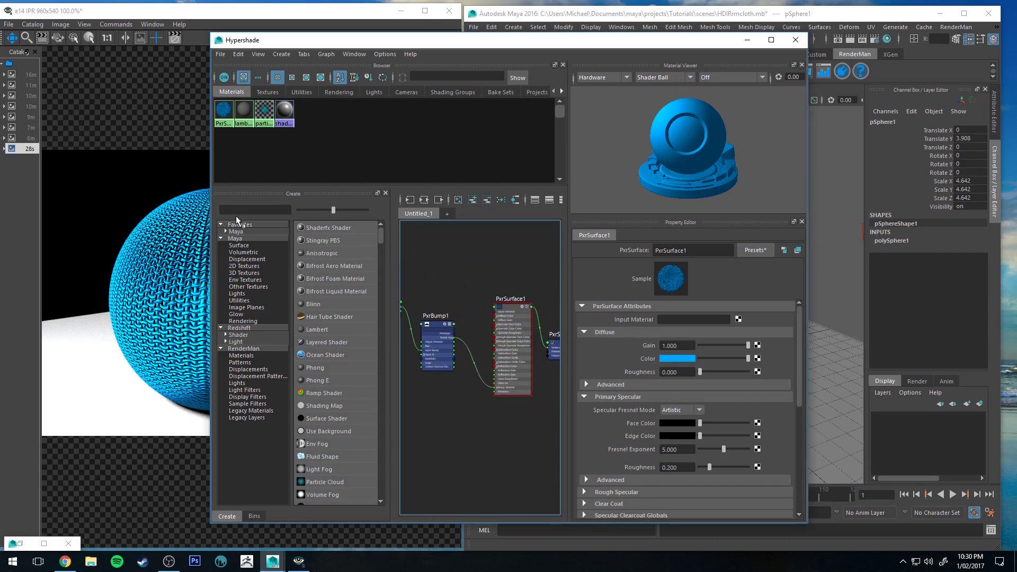
click(242, 266)
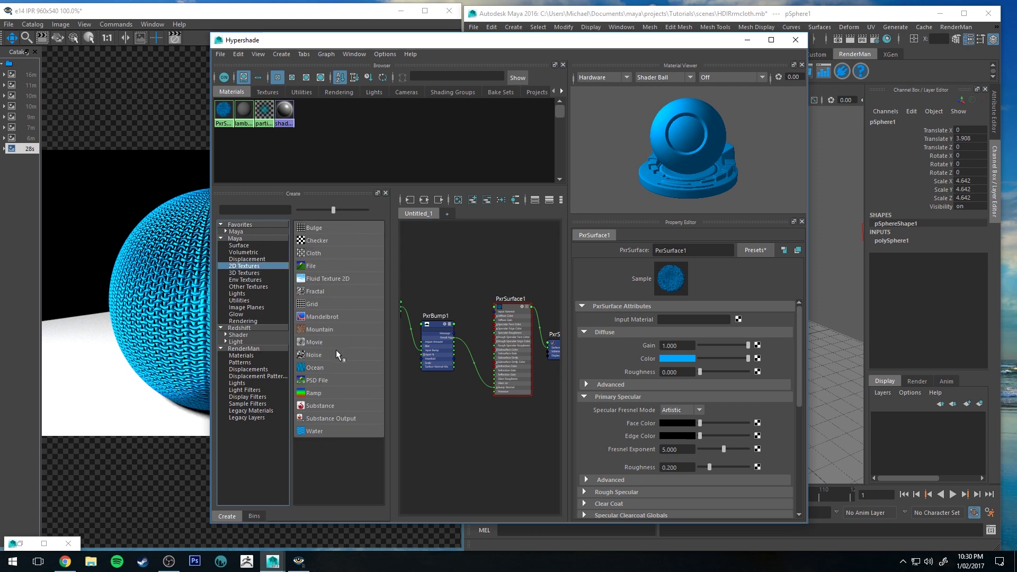
click(321, 352)
scroll(524, 282, down, 3)
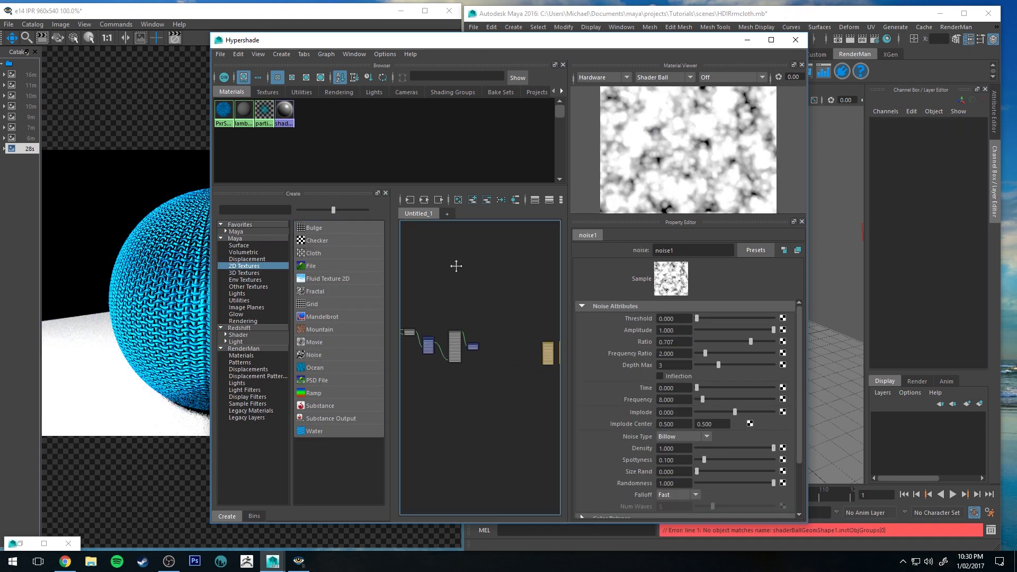
scroll(514, 314, up, 3)
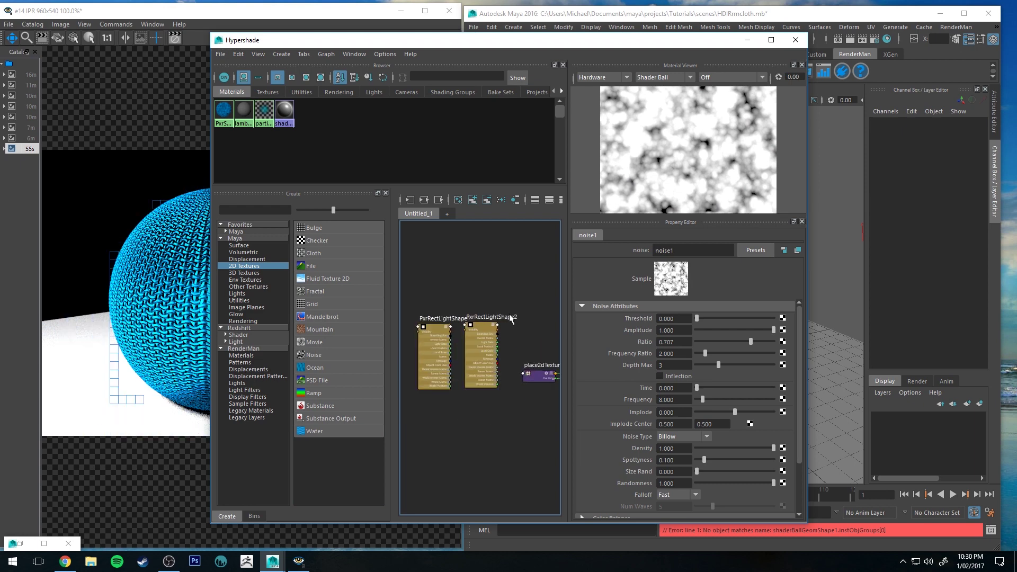
scroll(512, 317, down, 3)
click(550, 347)
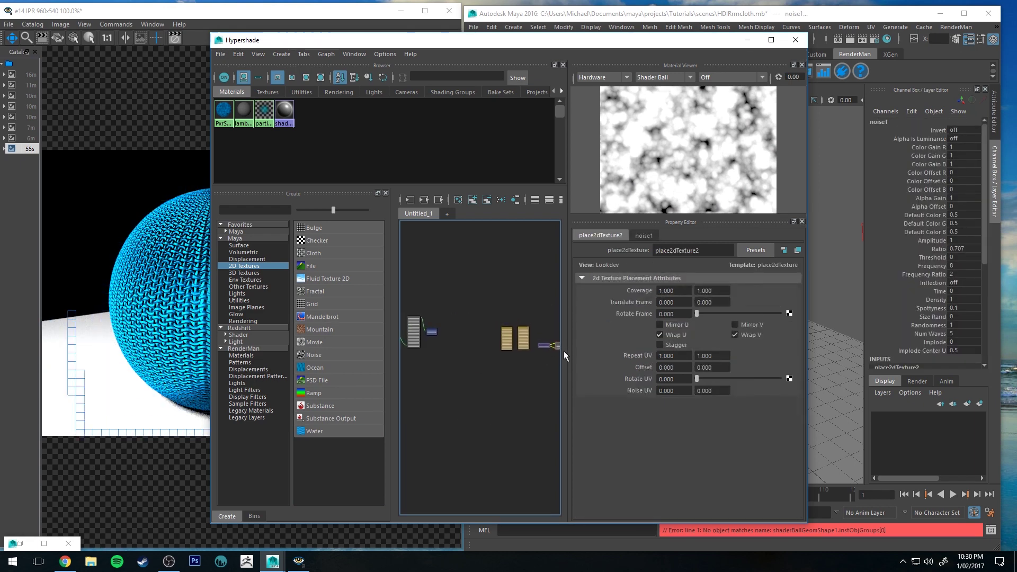
mouse_move(545, 345)
alt+middle_down()
mouse_move(431, 333)
mouse_move(471, 315)
mouse_move(505, 316)
mouse_move(472, 293)
alt+middle_up()
scroll(438, 311, up, 2)
scroll(471, 314, up, 2)
scroll(506, 317, up, 2)
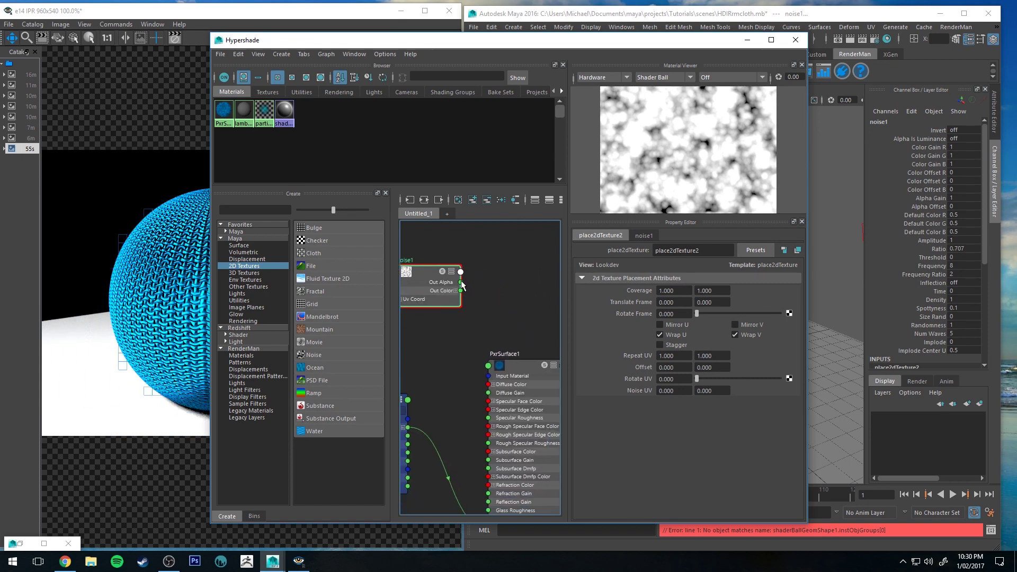
Move PxrSurface1 up and wire noise1's Out Alpha into its Diffuse Roughness (0.201)
mouse_move(460, 282)
mouse_down()
mouse_move(470, 384)
mouse_move(460, 393)
mouse_up()
click(520, 367)
drag(520, 367, 492, 349)
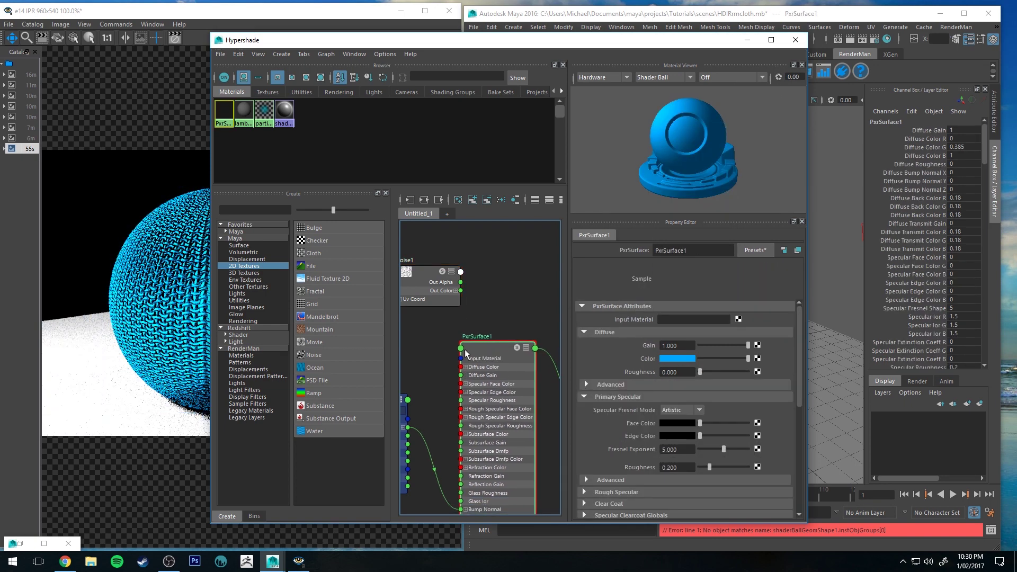
text(d)
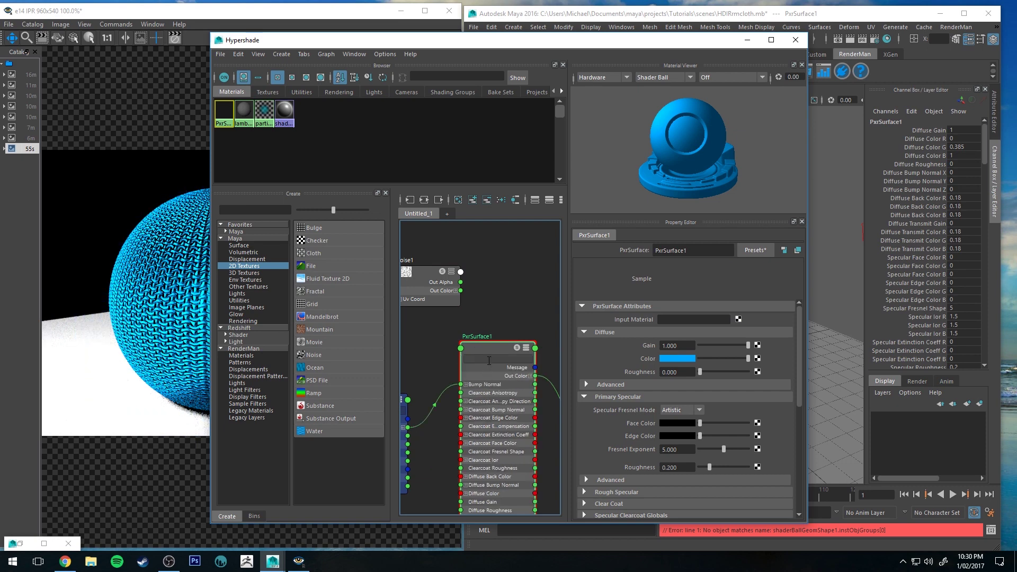
text(iff)
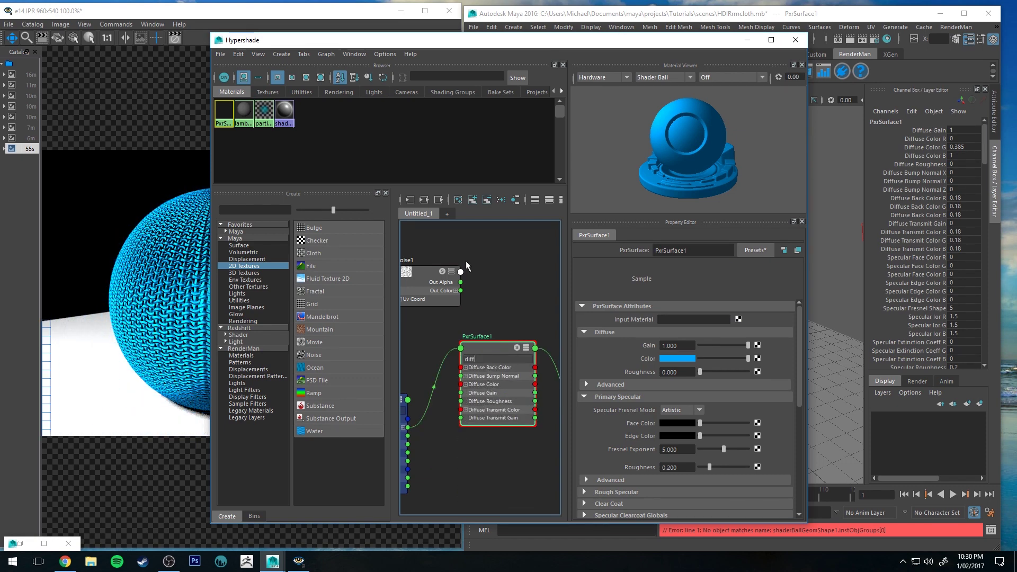
drag(460, 290, 464, 402)
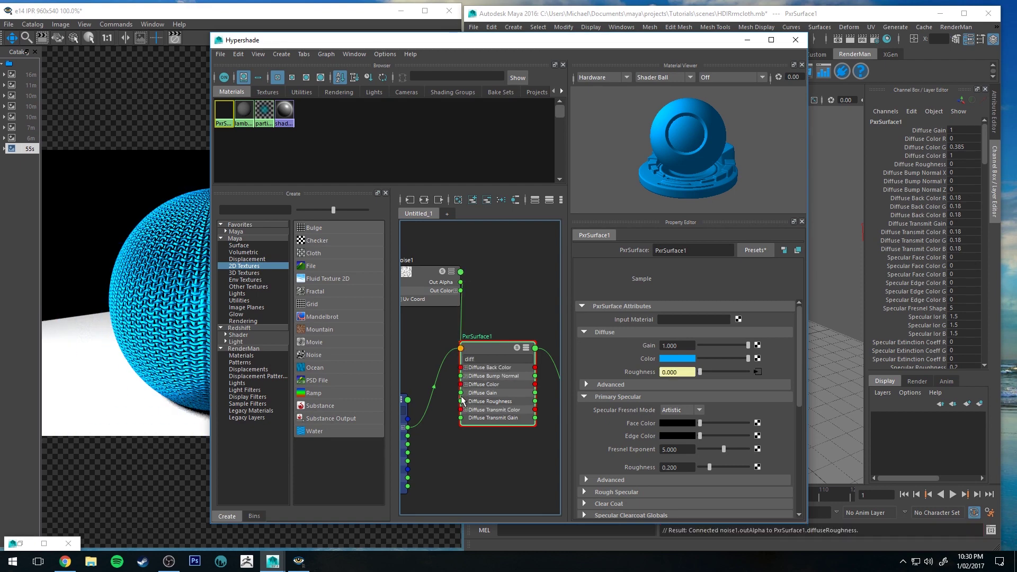
drag(426, 39, 580, 28)
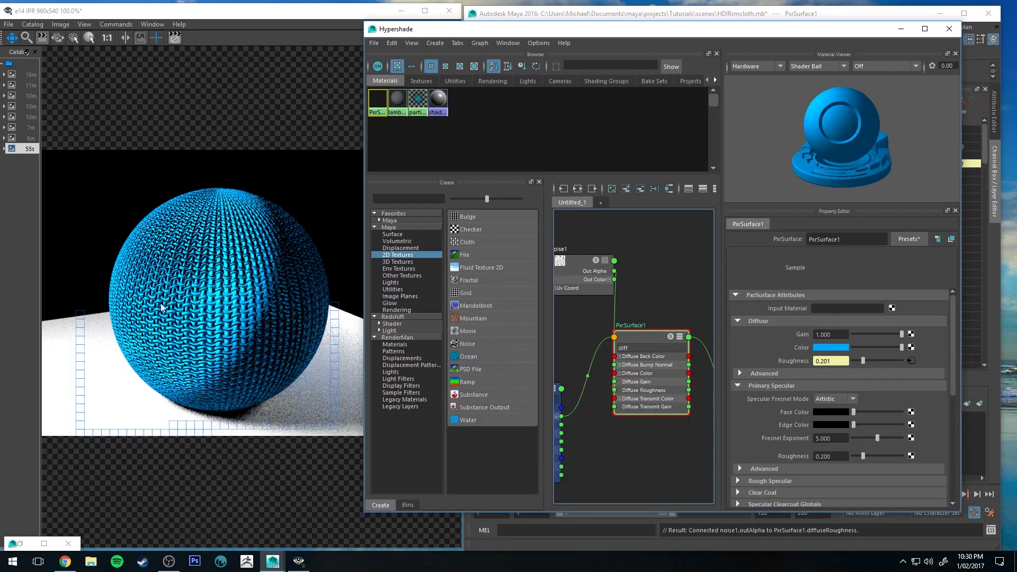
click(24, 138)
click(23, 148)
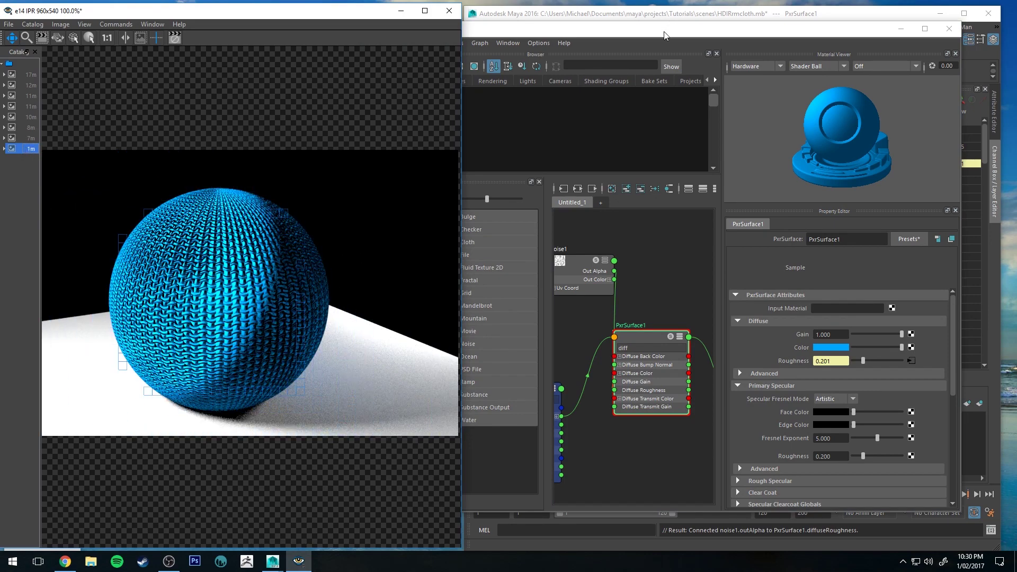
drag(699, 29, 734, 66)
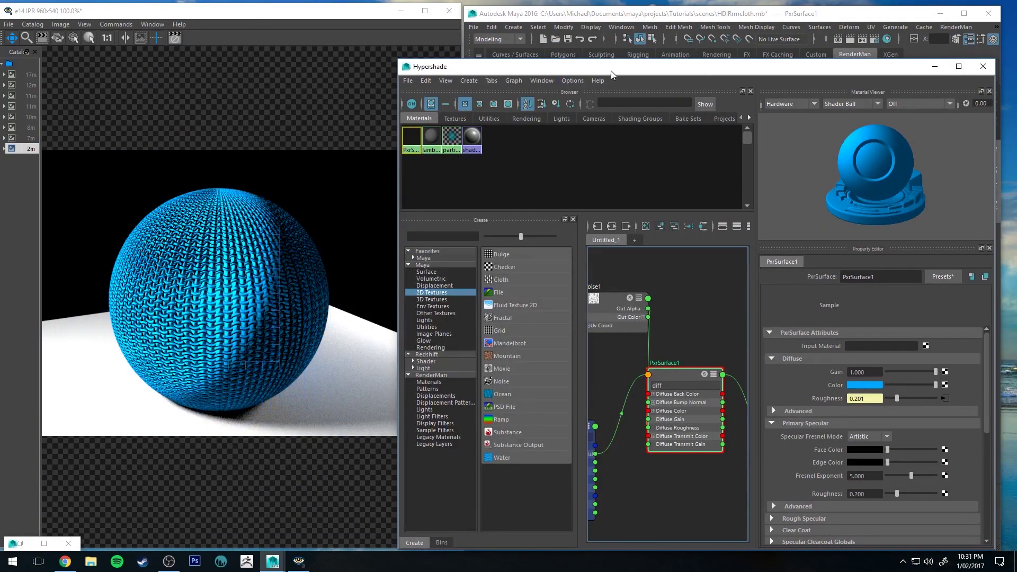
drag(614, 68, 355, 40)
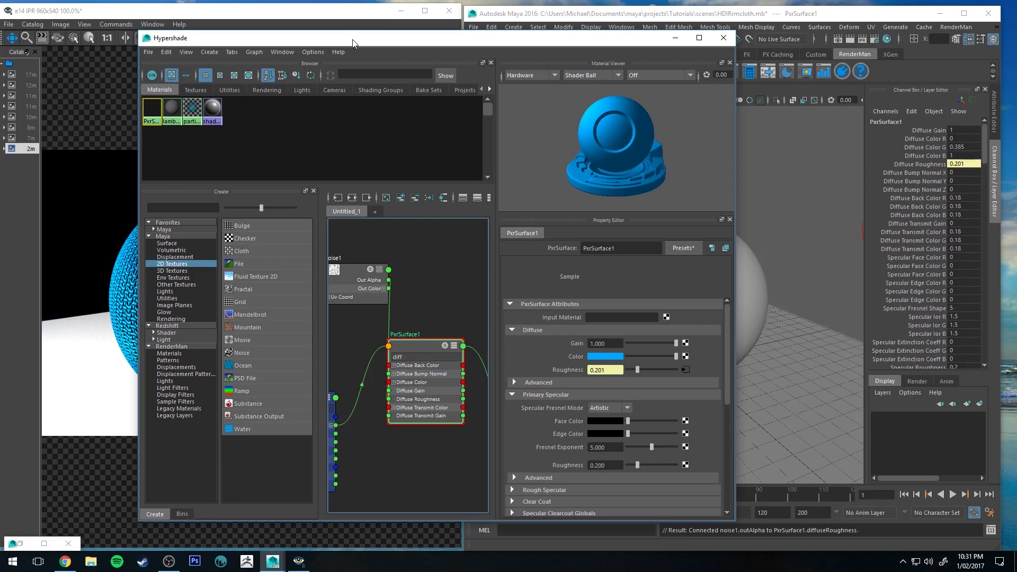
drag(353, 44, 556, 44)
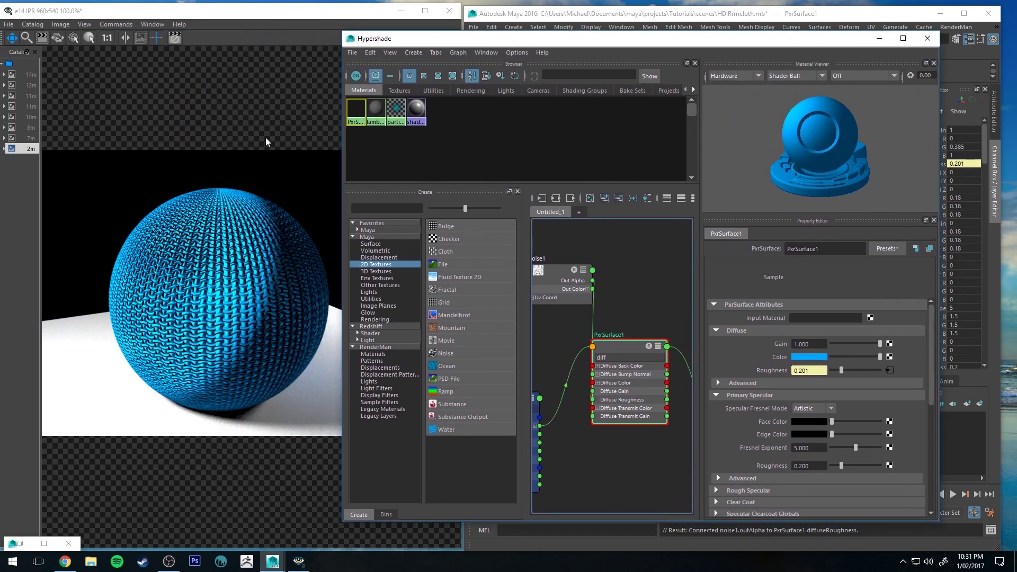
click(95, 46)
click(641, 57)
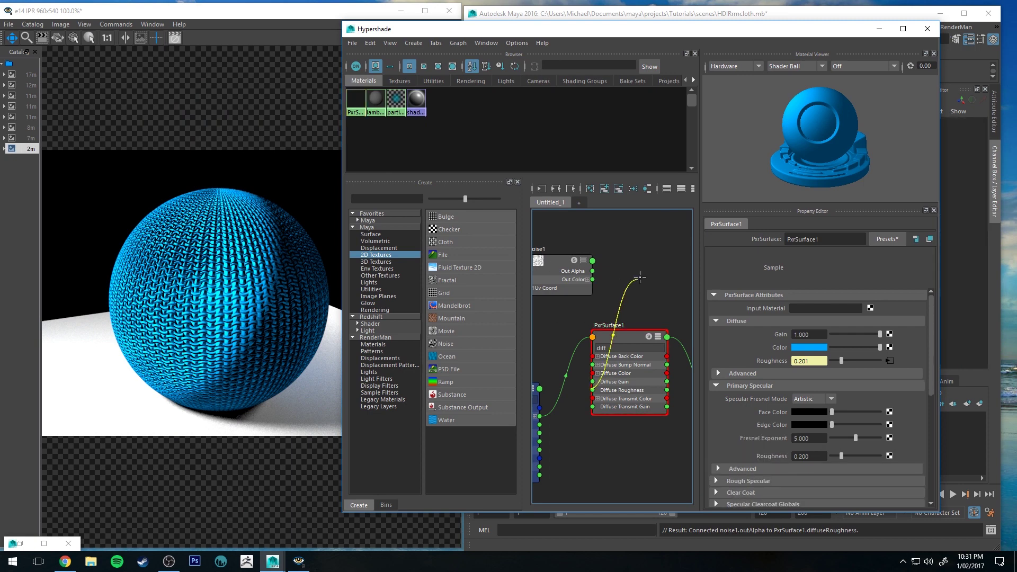
click(22, 159)
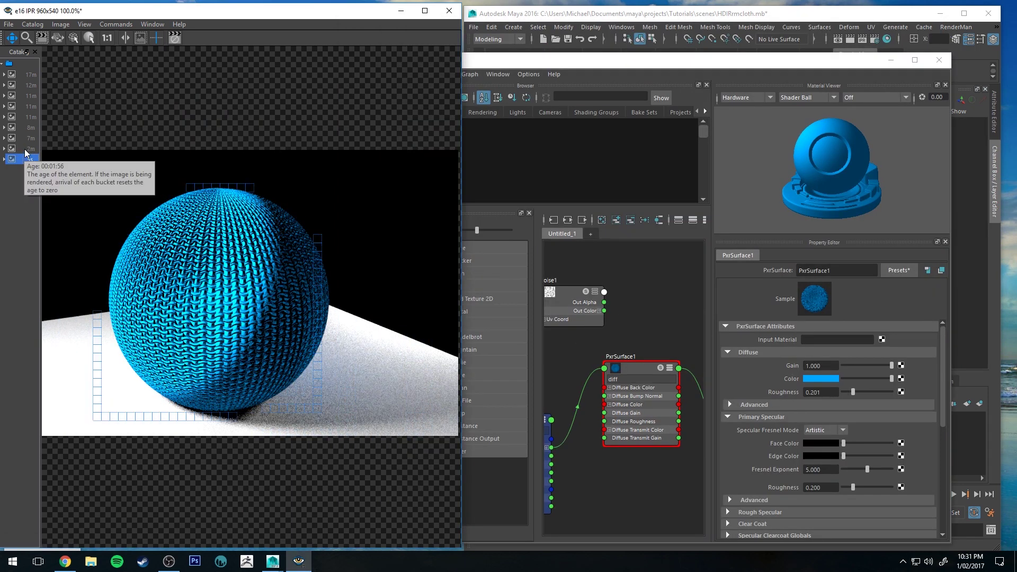
click(27, 149)
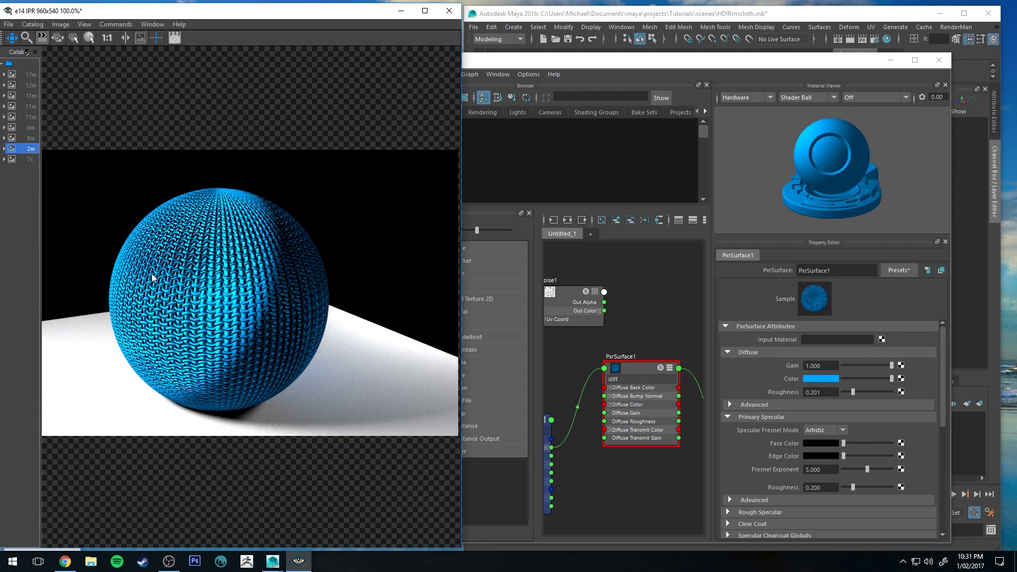
click(28, 159)
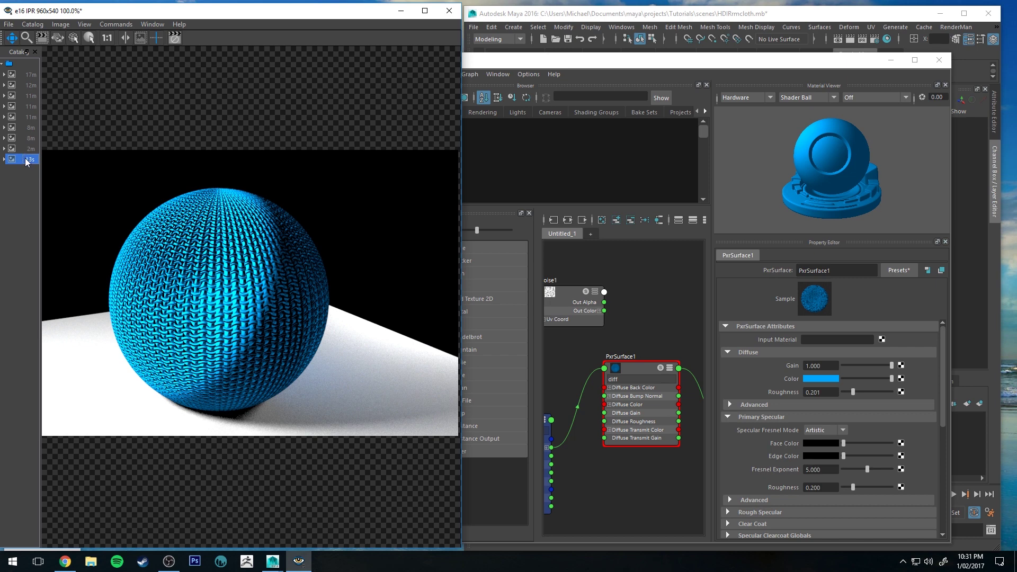
click(29, 149)
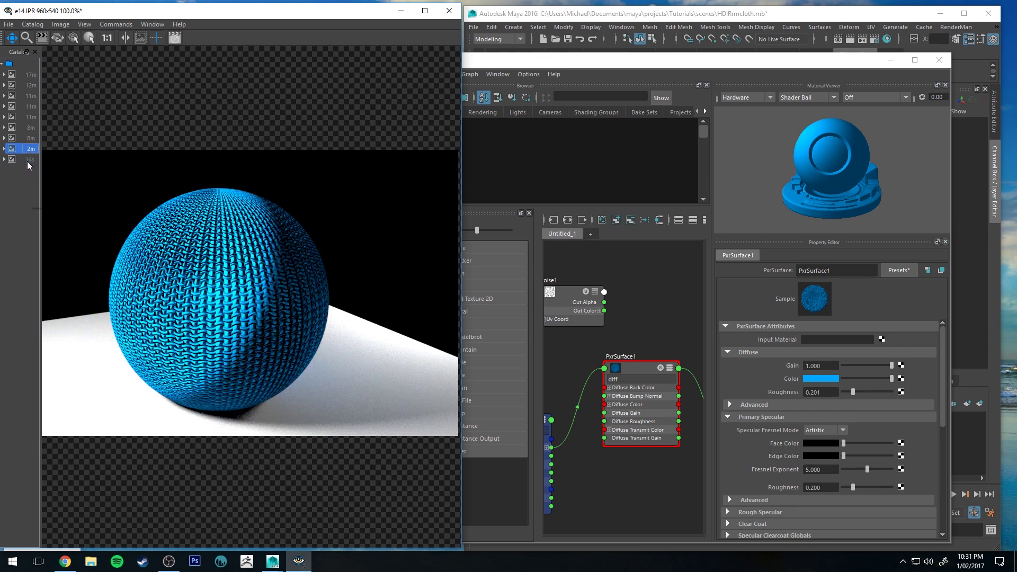
click(27, 161)
scroll(624, 328, down, 2)
scroll(621, 314, up, 2)
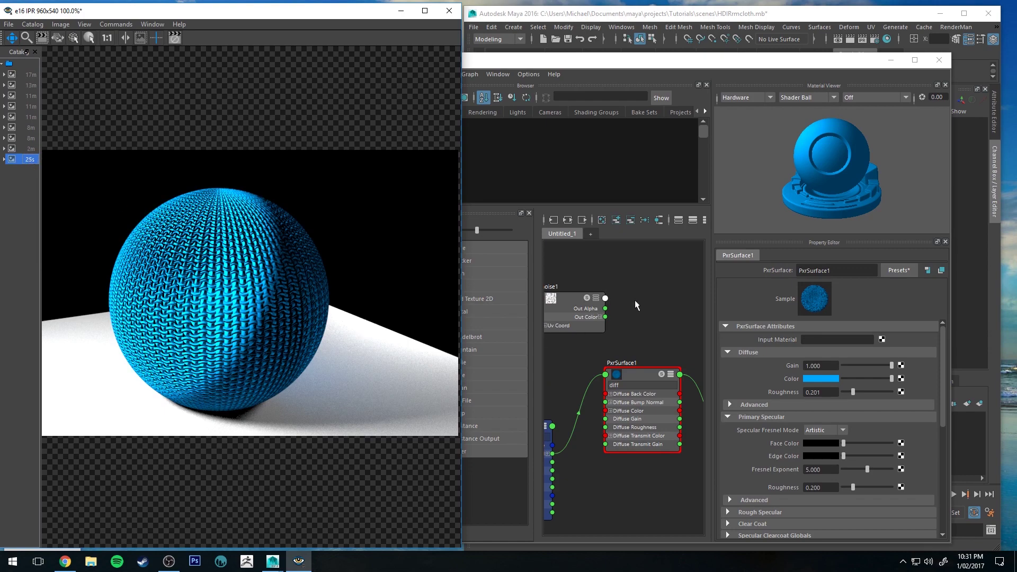
Maximize Hypershade and frame the whole cloth-and-noise network through PxrSurface1SG
drag(664, 63, 615, 44)
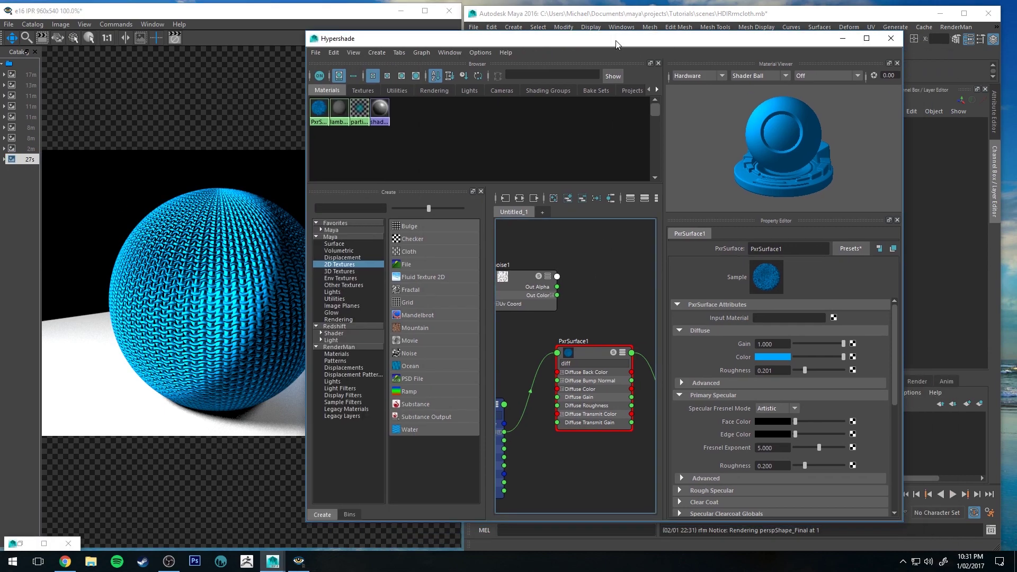
double_click(616, 44)
key(a)
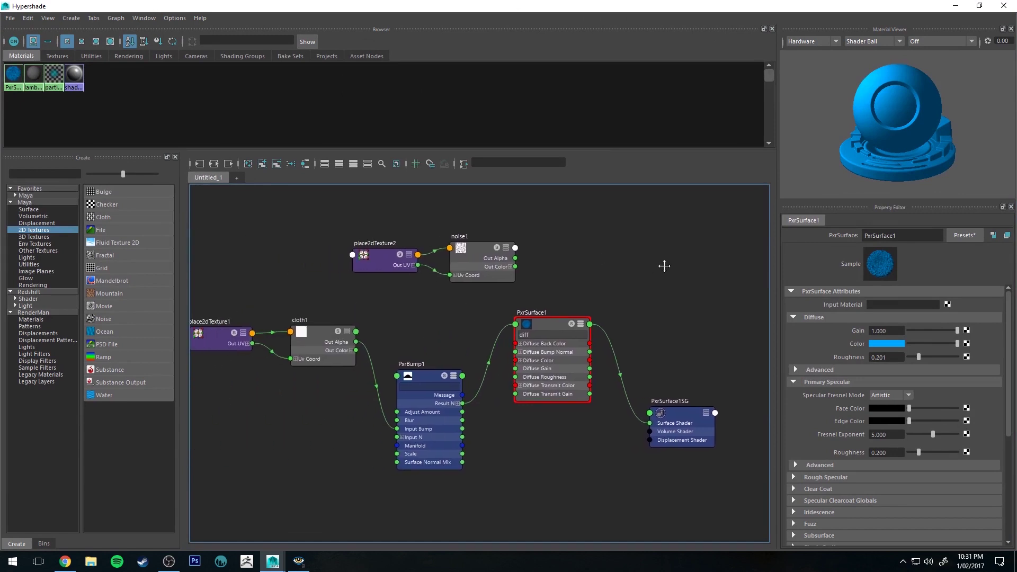